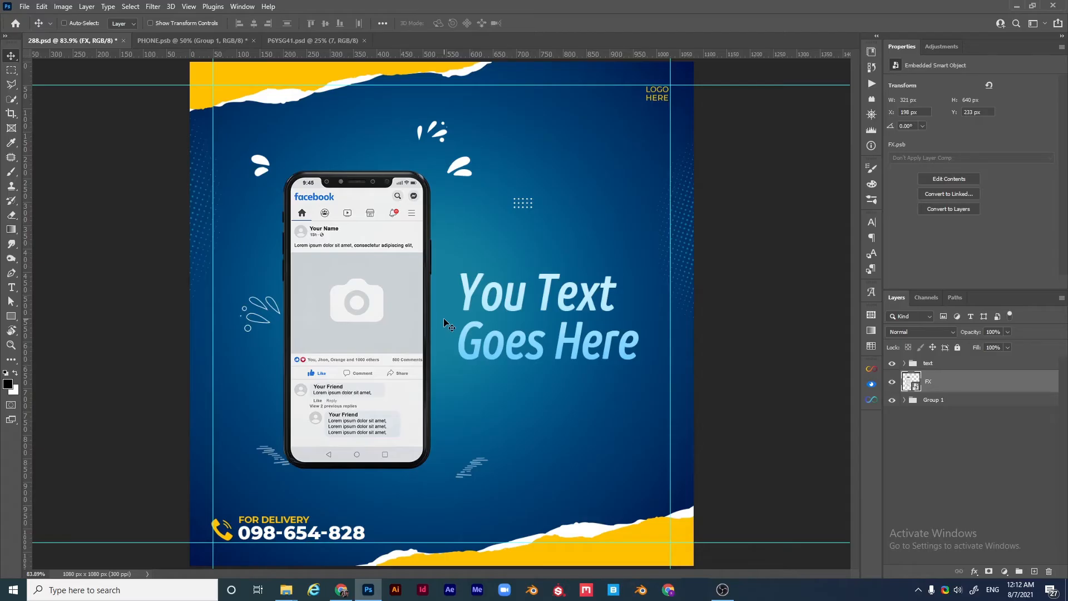
Step: Nudge the phone mockup to about X 212 px, Y 228 px and rename its layer as "cell phone"
left_click_drag(398, 400, 405, 399)
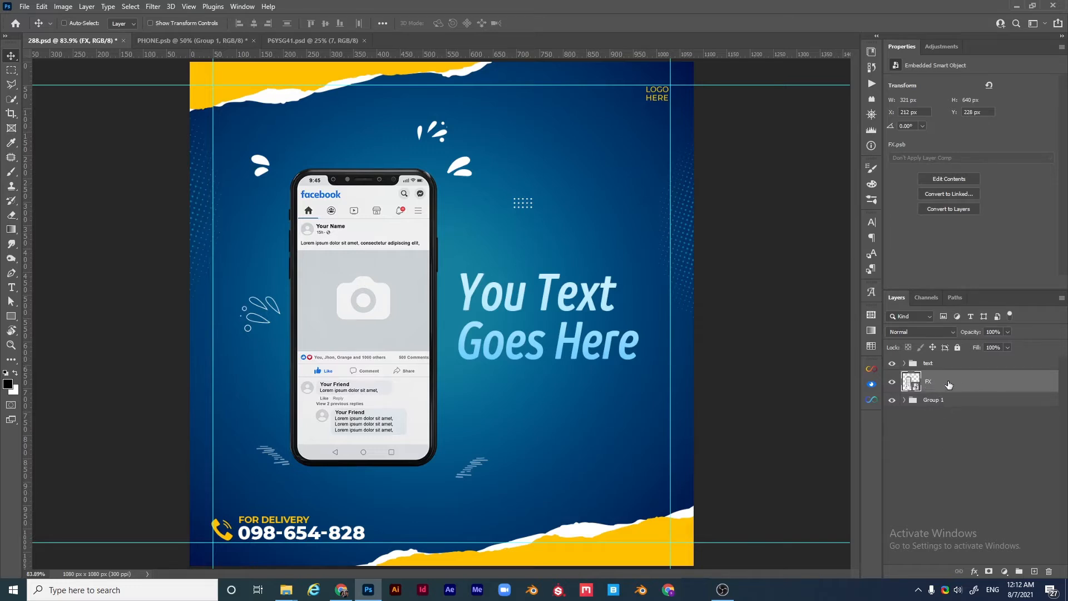
double_click(931, 383)
type("cell phone")
key("Return")
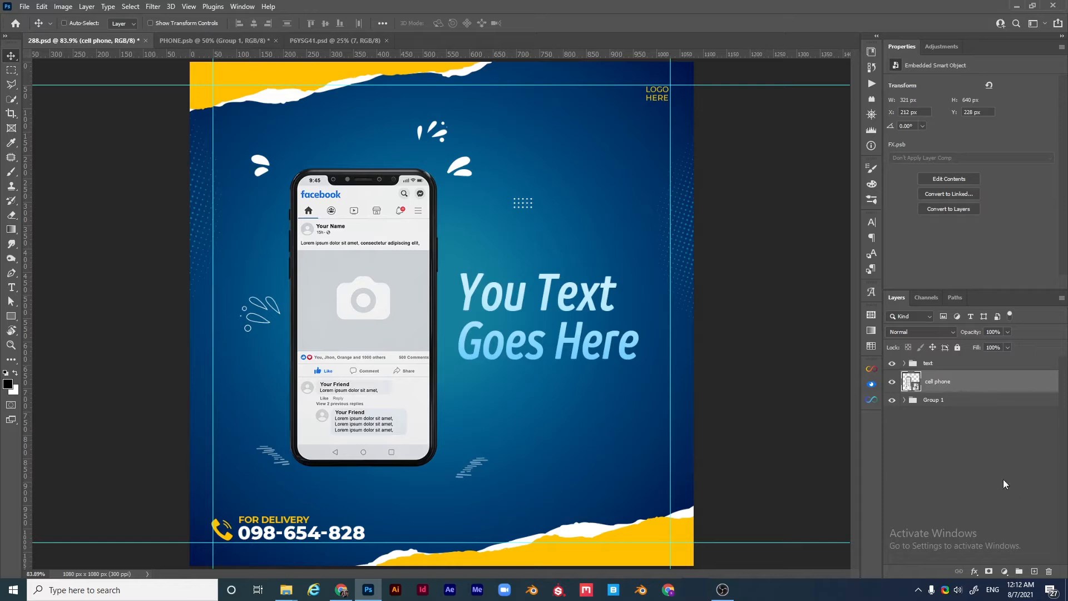
Step: Add an empty layer directly beneath the cell phone layer and set the foreground color to dark blue-gray 20414f, starting from the background blue
left_click(1035, 571, "ctrl")
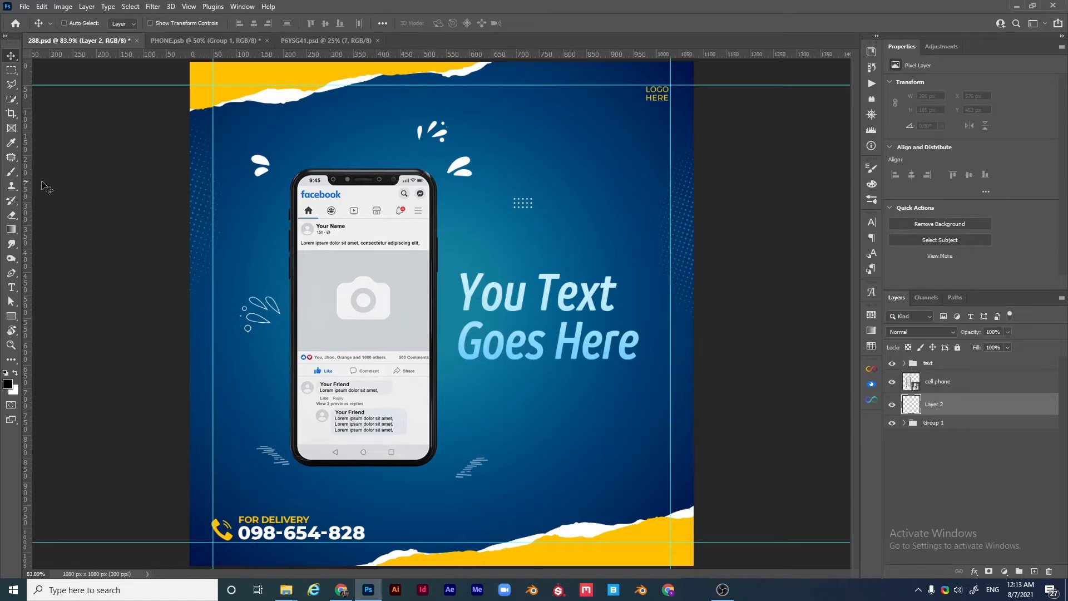
key("b")
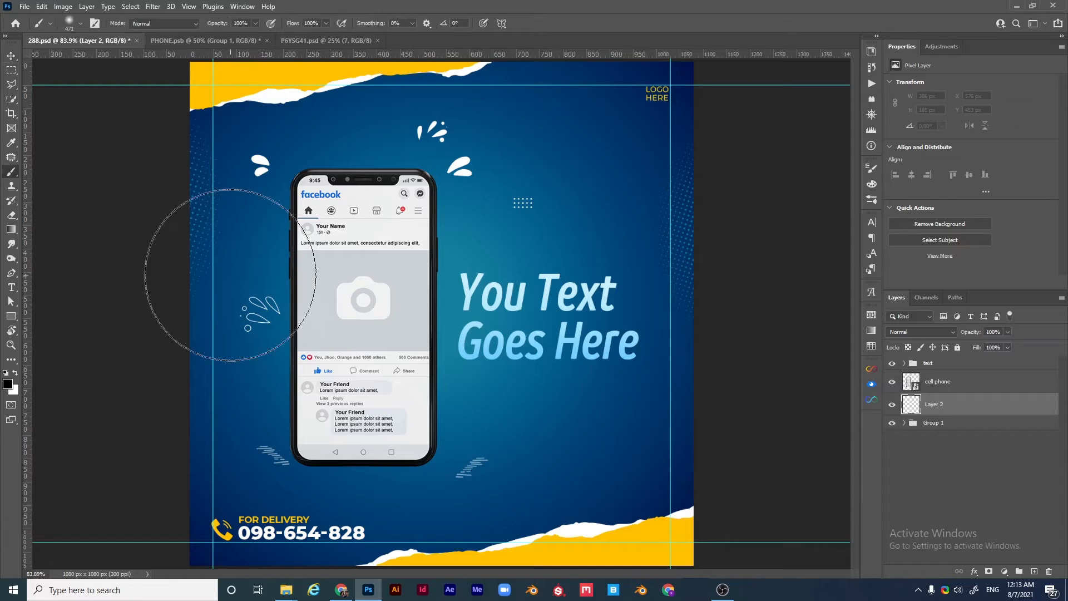
left_click(8, 385)
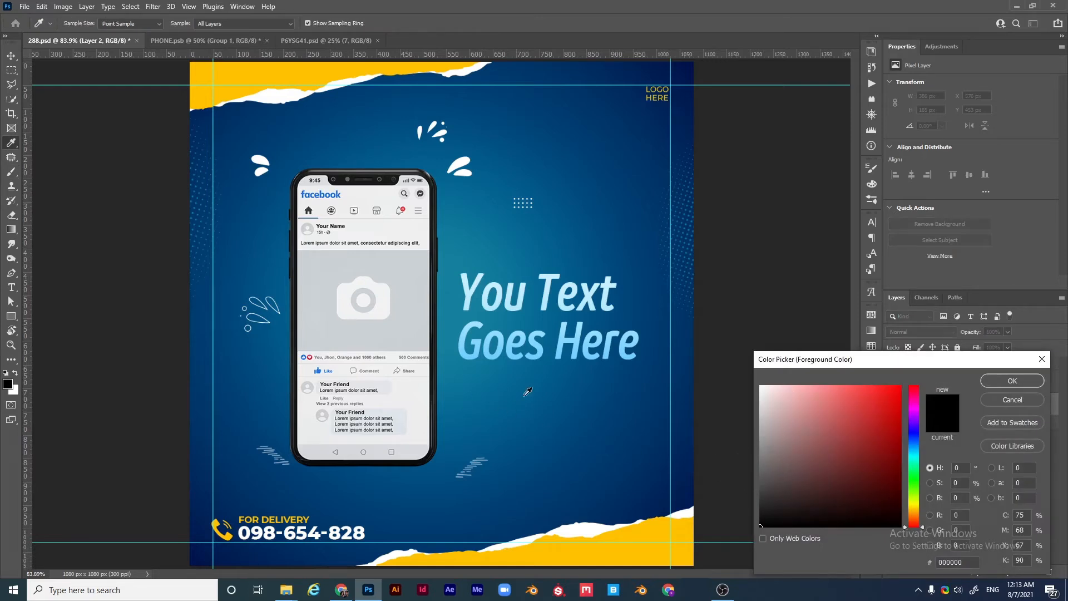
left_click(525, 413)
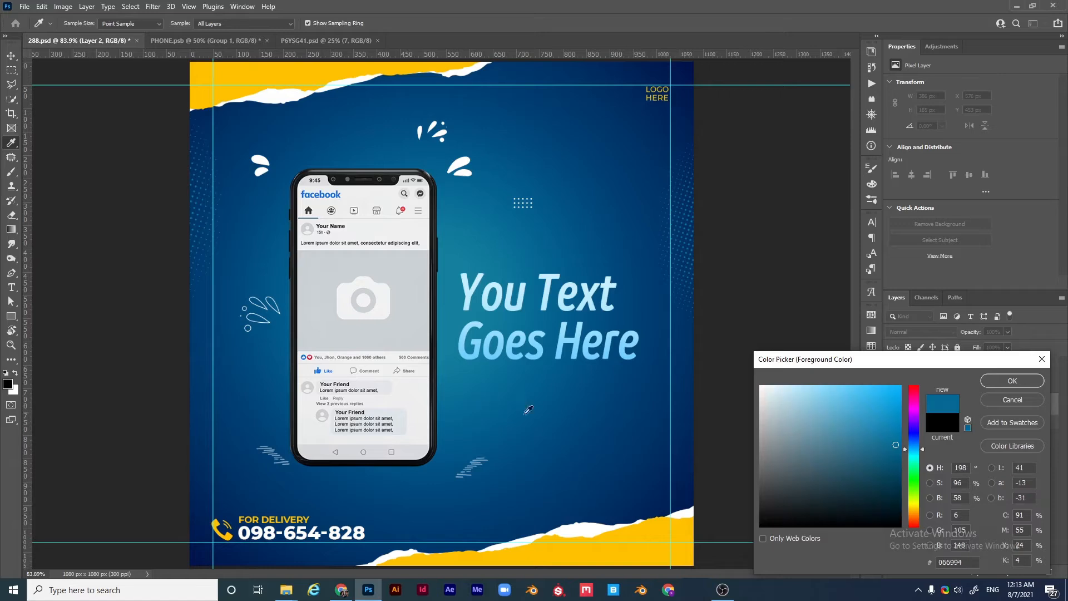
left_click_drag(873, 450, 844, 483)
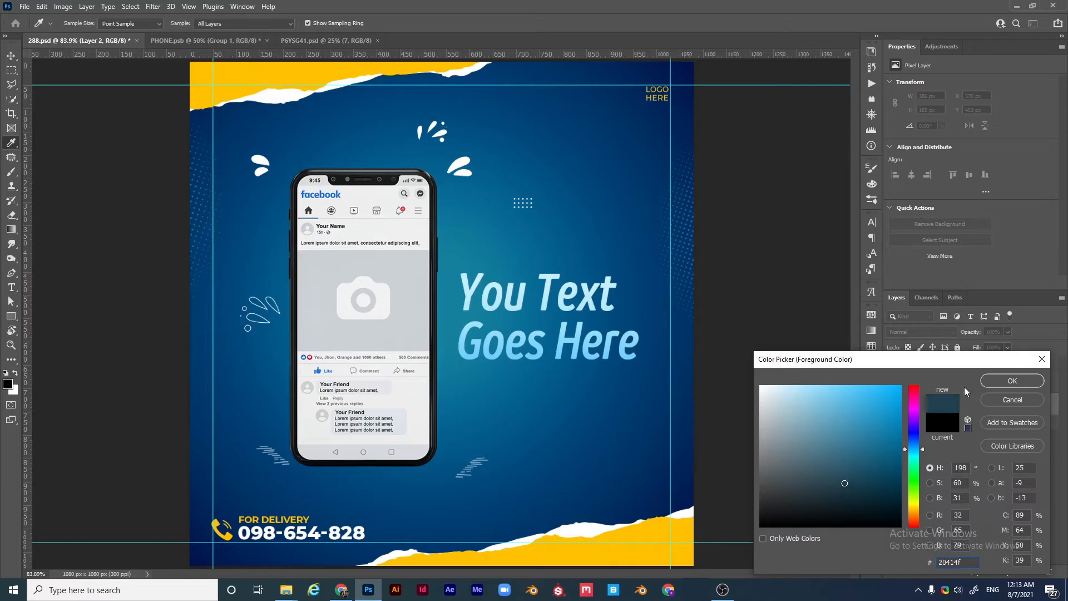
left_click(1012, 381)
key("b")
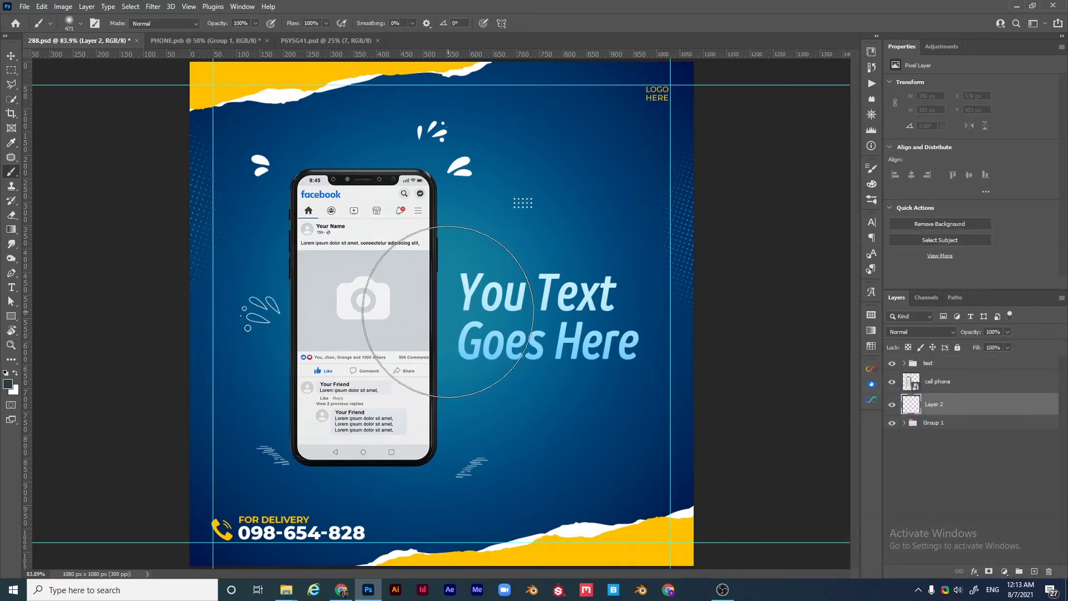
Step: Set up a Soft Round brush with 0% hardness and a size of about 368 px
right_click(468, 291)
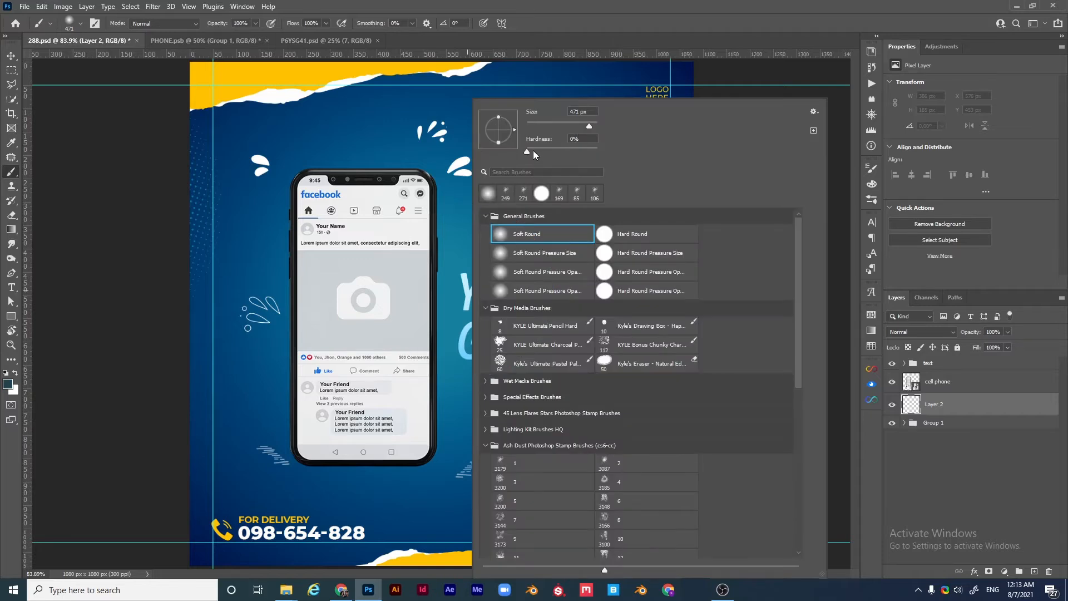
left_click(530, 151)
left_click(920, 406)
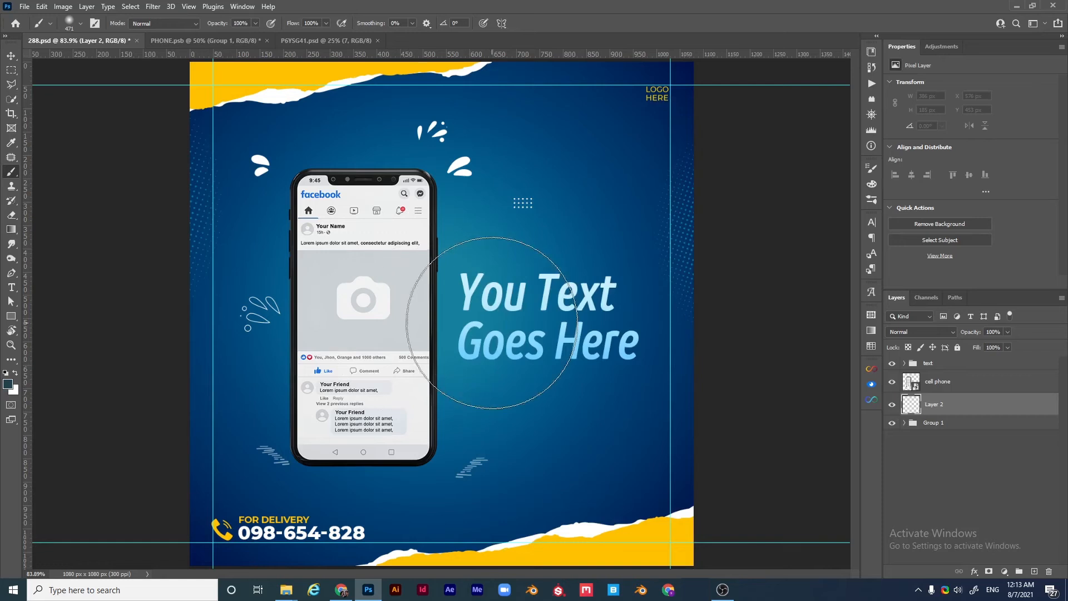
mouse_move(491, 322)
left_mouse_down()
mouse_move(453, 316)
mouse_move(492, 319)
mouse_move(466, 321)
left_mouse_up()
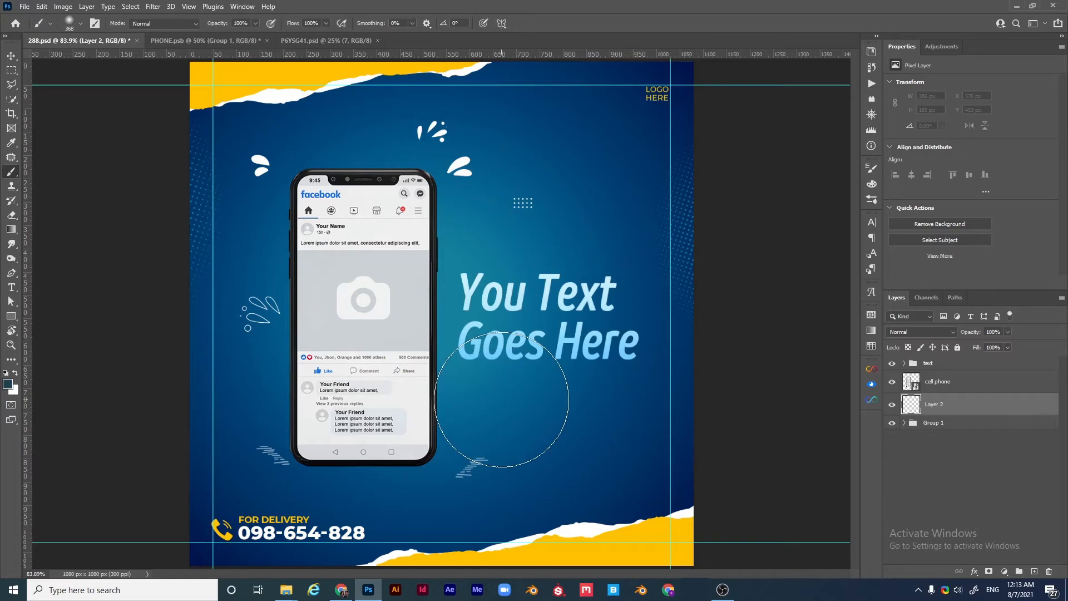
Step: Paint one soft dab beside the phone's lower half and set the layer's blend mode to Multiply
left_click(490, 389)
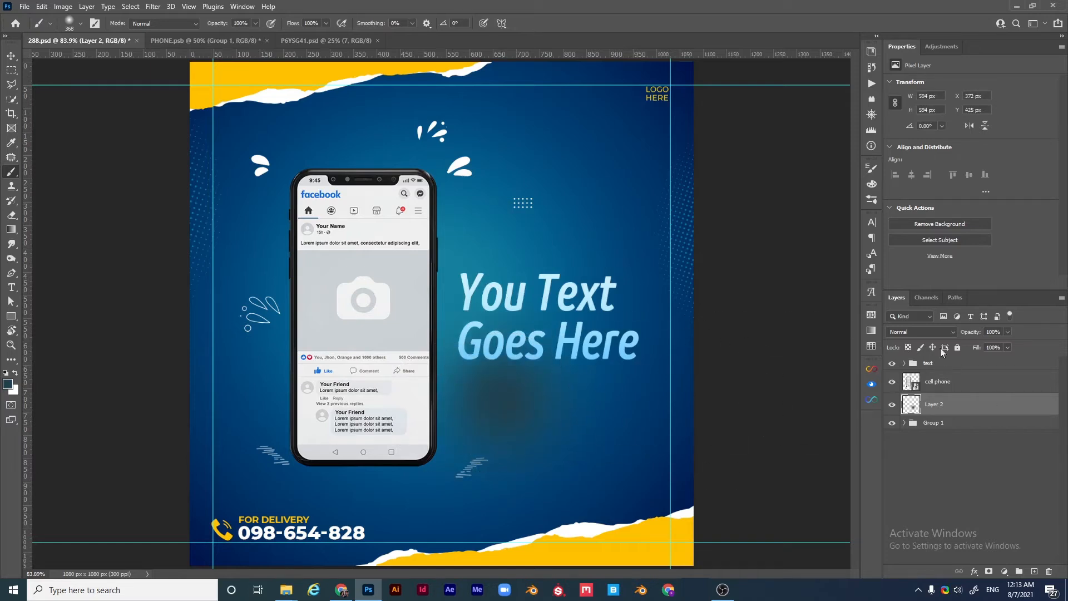
left_click(939, 332)
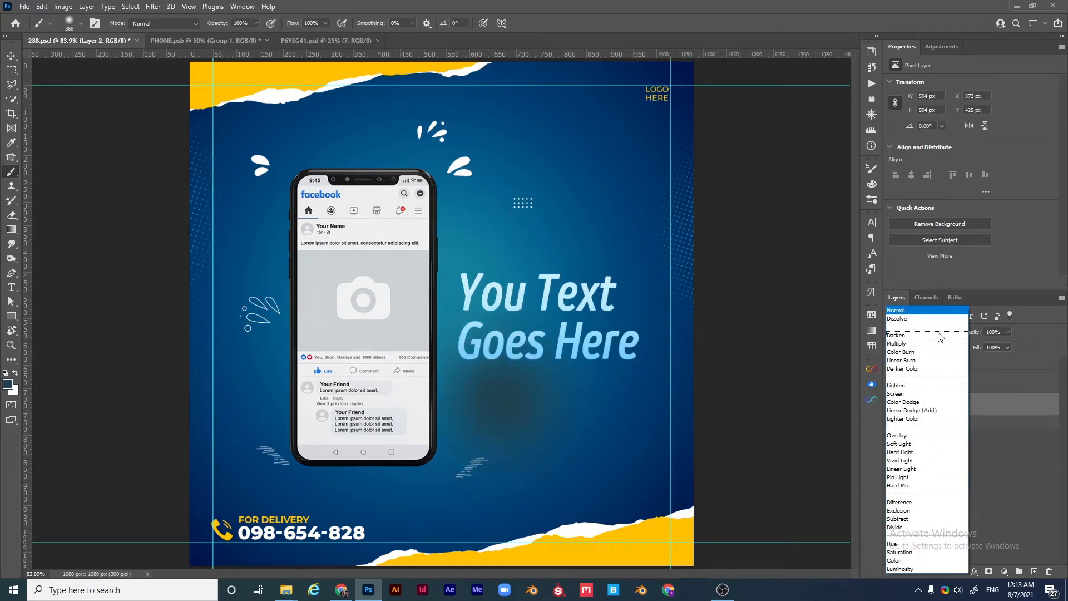
left_click(936, 345)
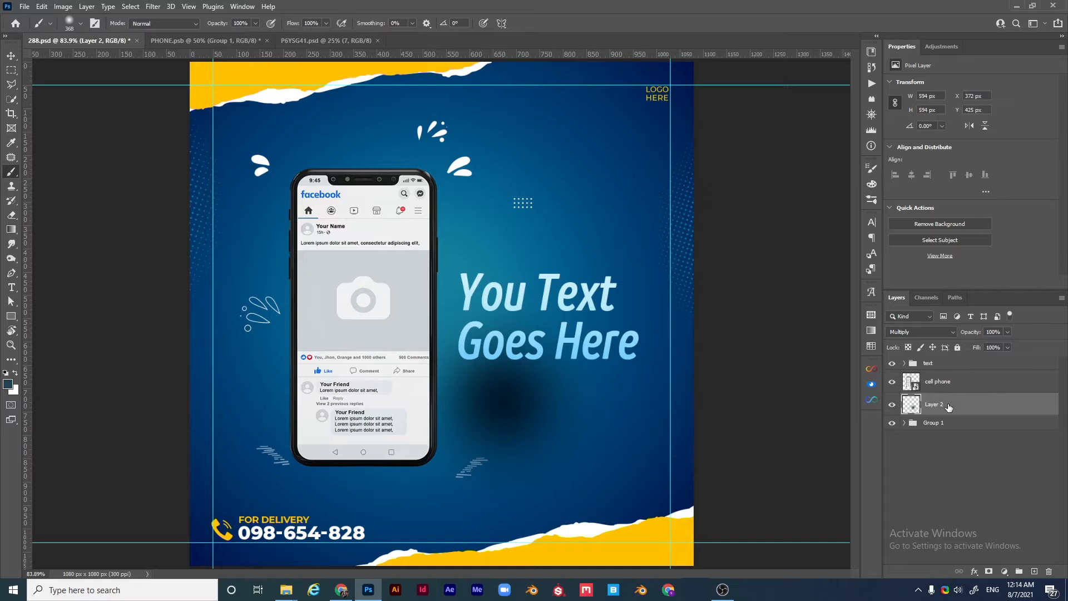
Step: Flatten the dab into a thin shadow about 797 by 69 px, centered under the phone's bottom edge
key("ctrl+t")
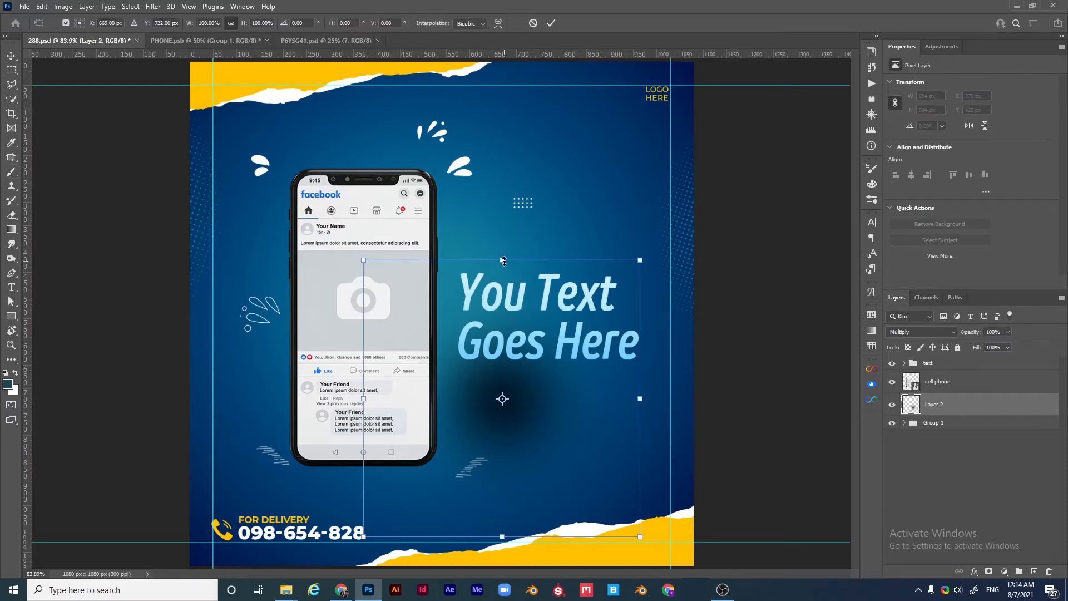
left_click_drag(503, 261, 511, 505)
key("Return")
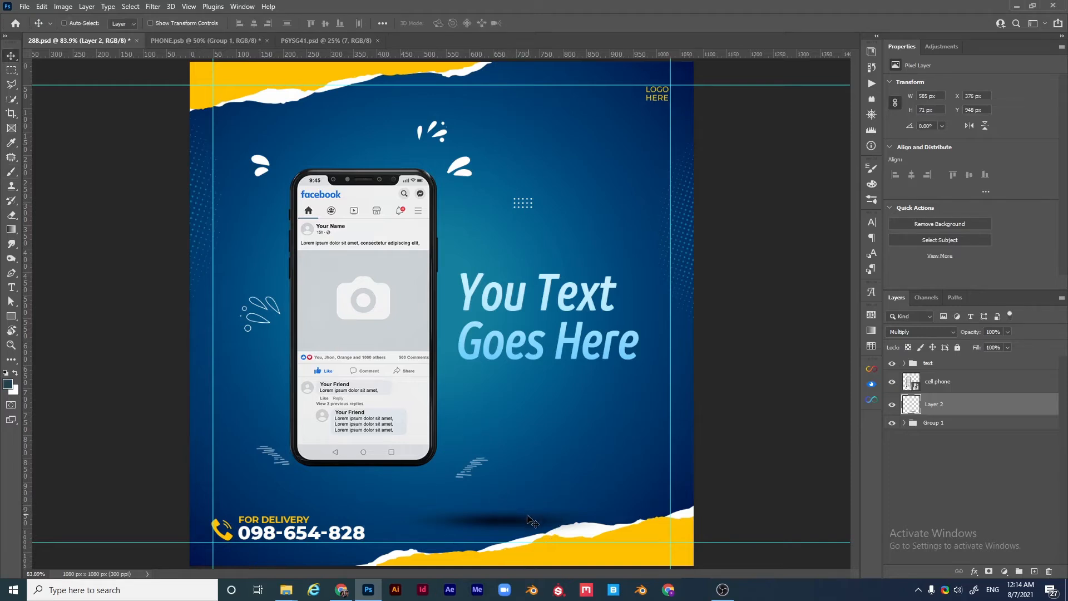
left_click_drag(524, 518, 386, 468)
key("ctrl+t")
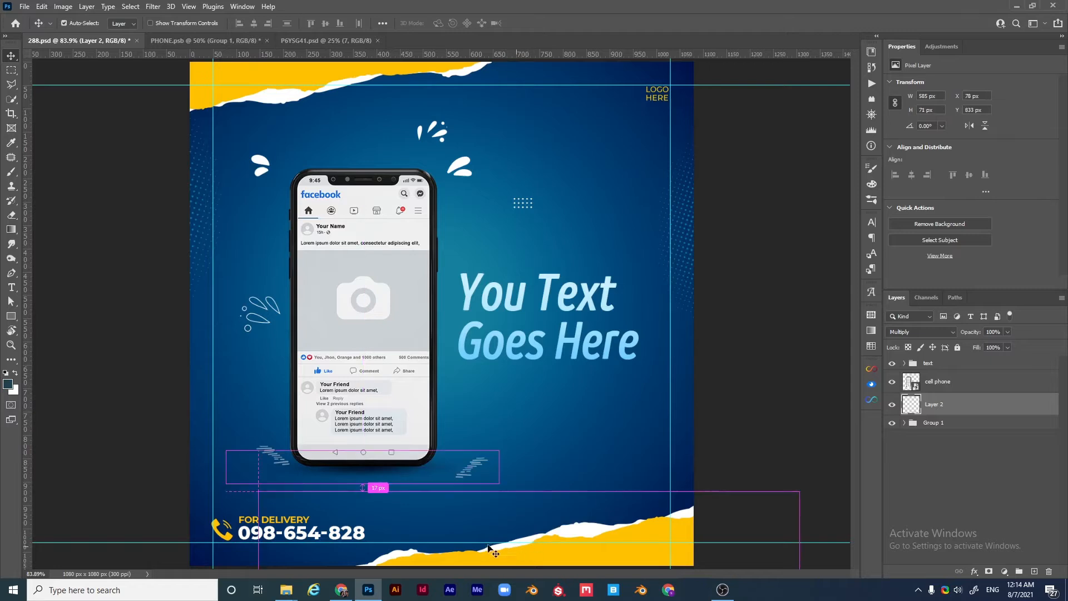
left_click_drag(485, 467, 548, 467)
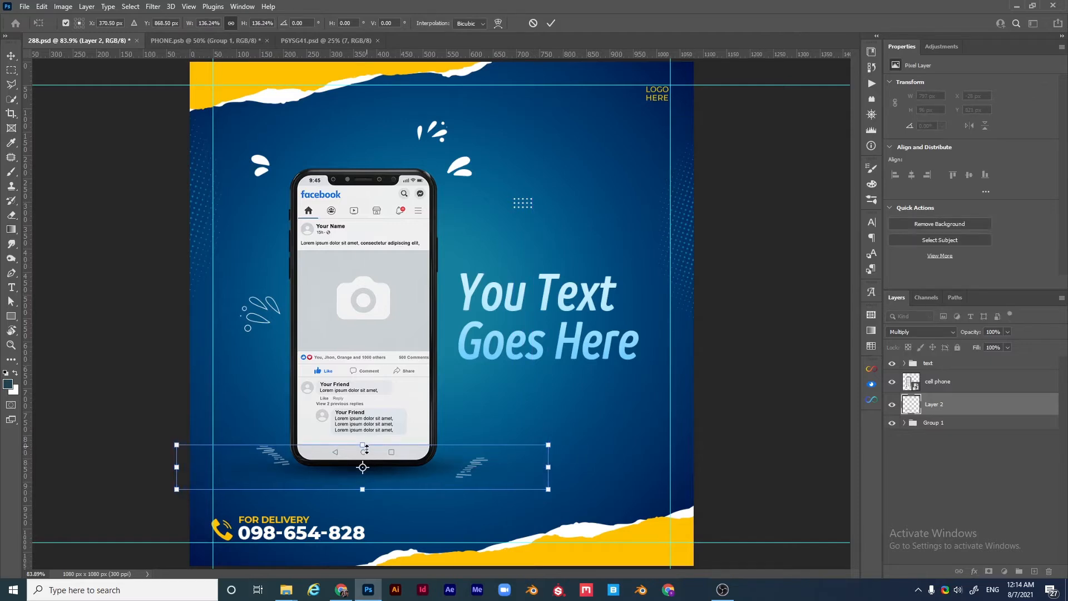
left_click_drag(366, 448, 388, 474)
key("Return")
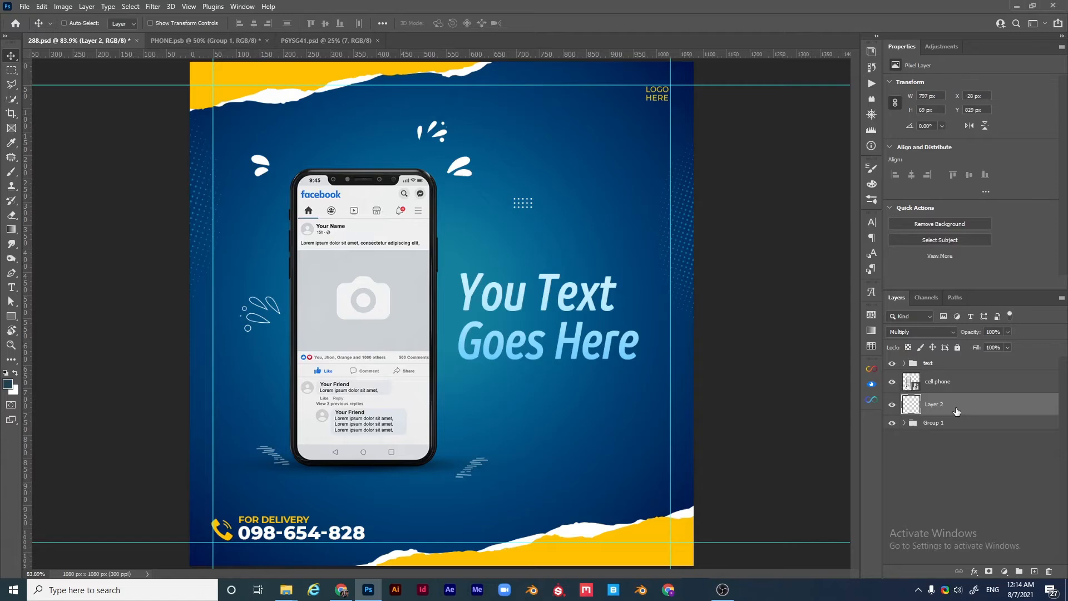
Step: Hide the flattened shadow layer and delete it
left_click(892, 408)
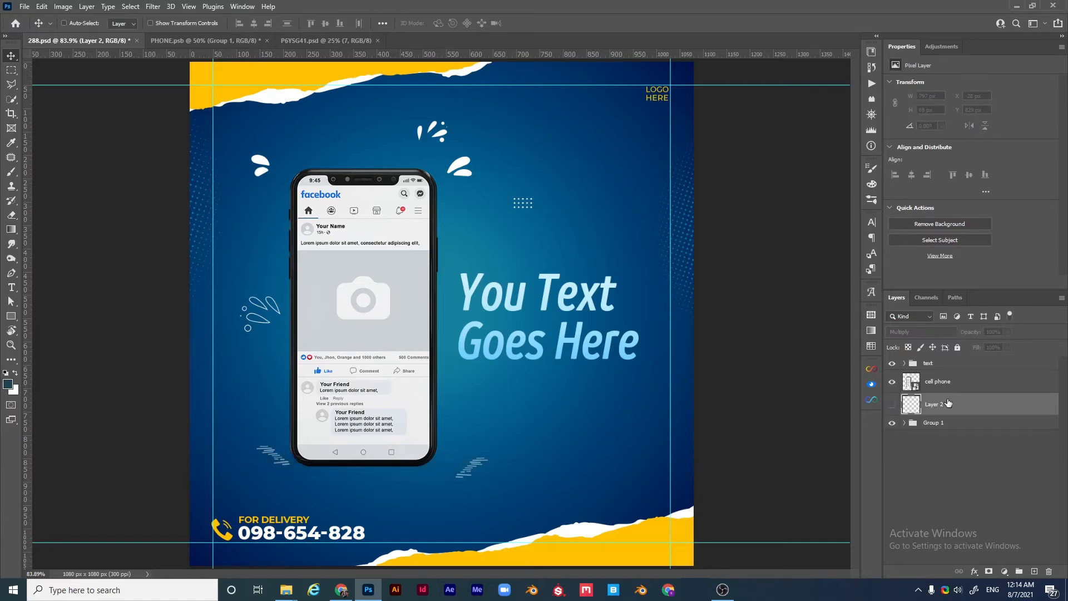
key("Delete")
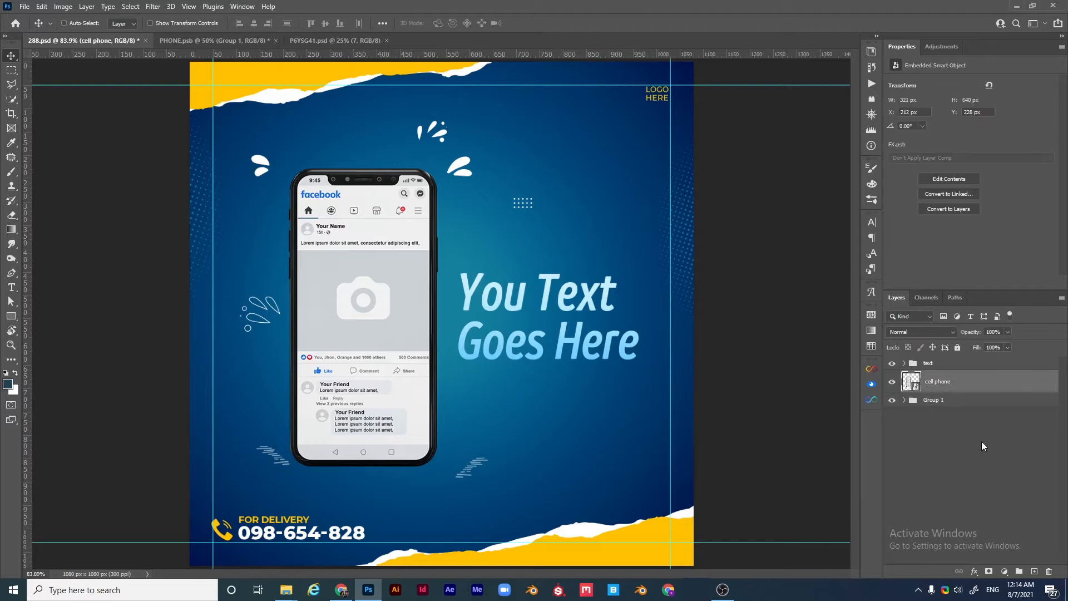
Step: Add a new empty layer beneath the cell phone layer and set the brush's foreground color to near-black 23292c
left_click(1034, 572, "ctrl")
key("b")
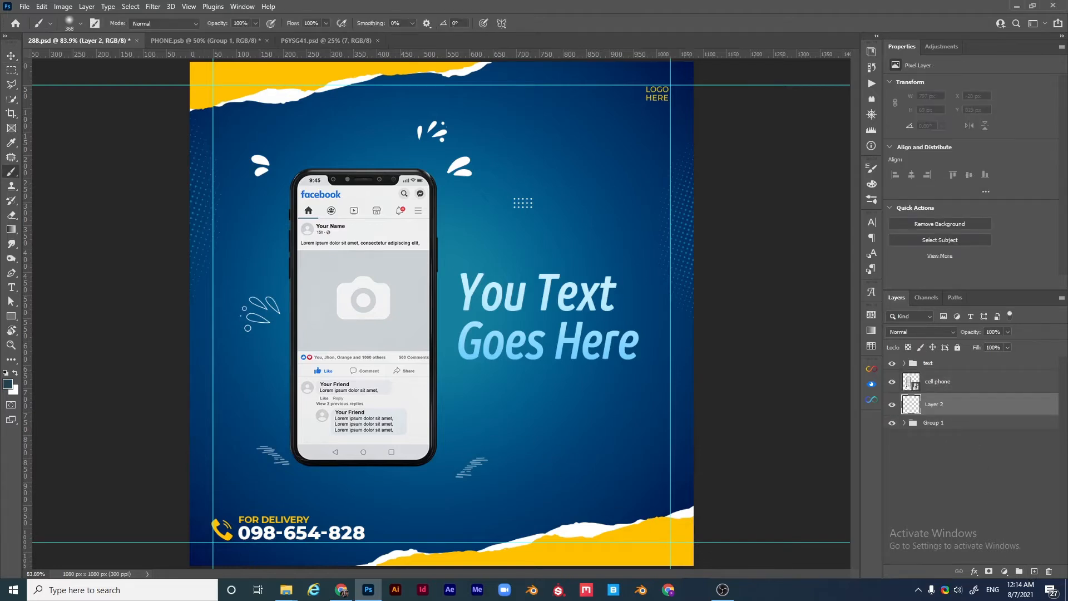
left_click(7, 384)
left_click_drag(804, 496, 789, 504)
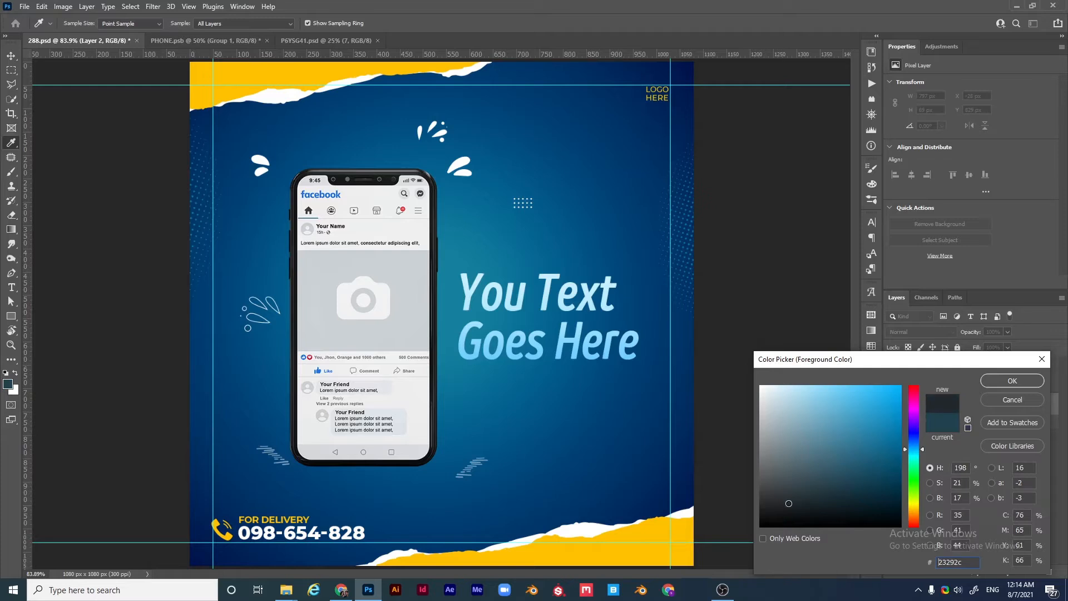
left_click(1001, 378)
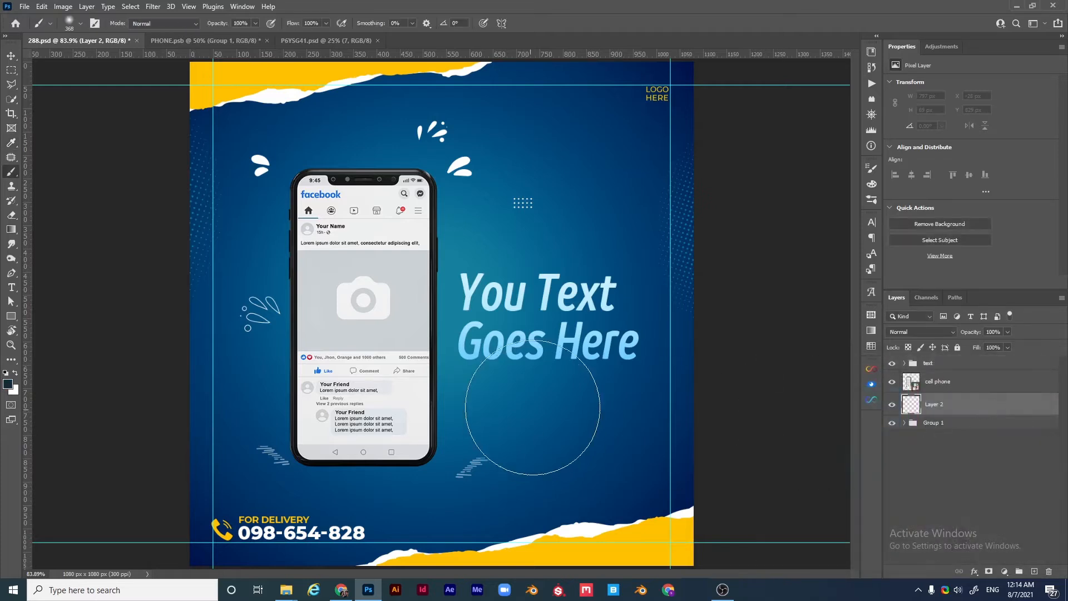
Step: Paint a single soft dark dab next to the phone and change its layer's blend mode to Multiply
left_click(474, 387)
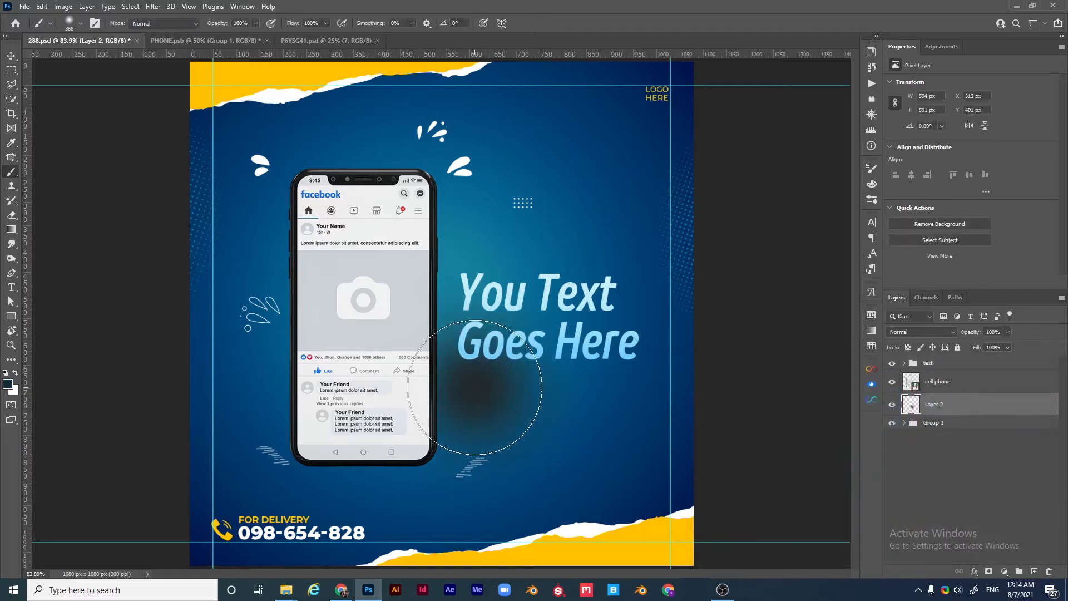
left_click(909, 333)
left_click(911, 346)
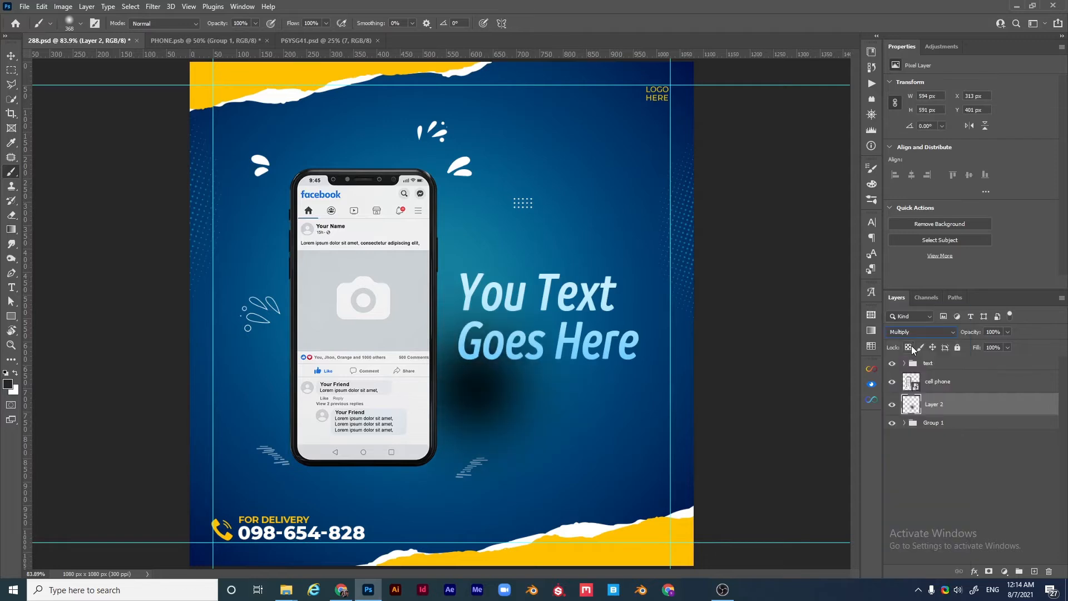
Step: Squash and widen the dark dab into a shadow about 756 by 67 px, centered at the phone's bottom edge
key("ctrl+t")
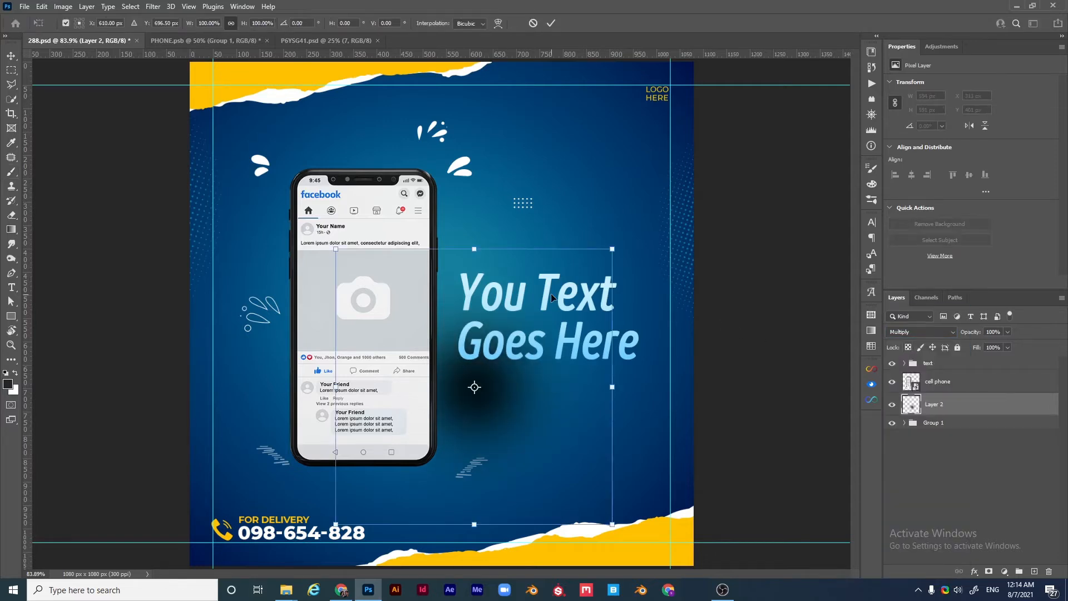
left_click_drag(473, 251, 488, 494)
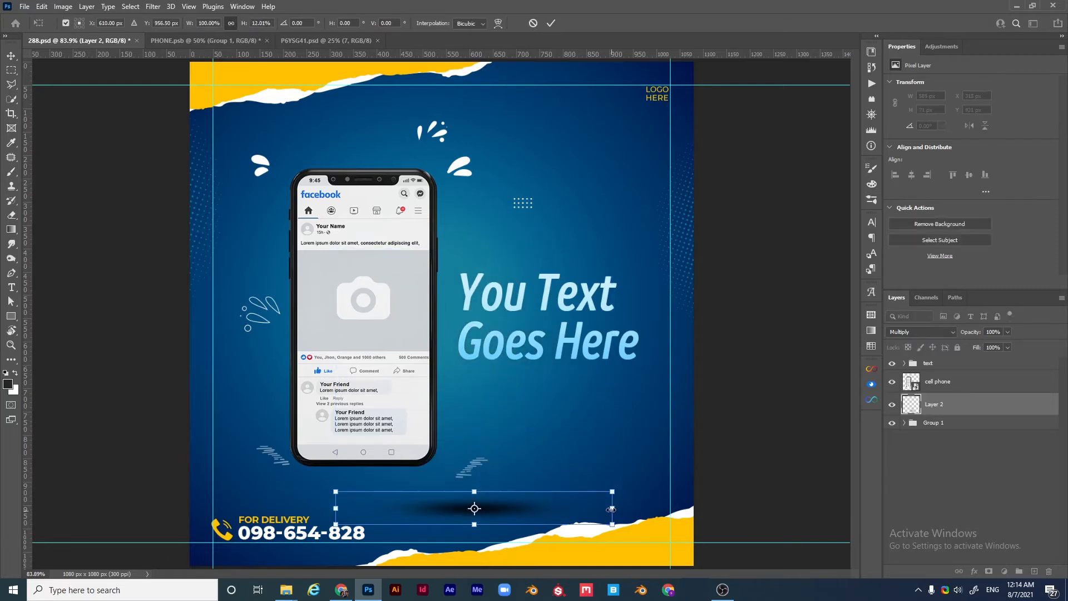
left_click_drag(612, 508, 486, 482)
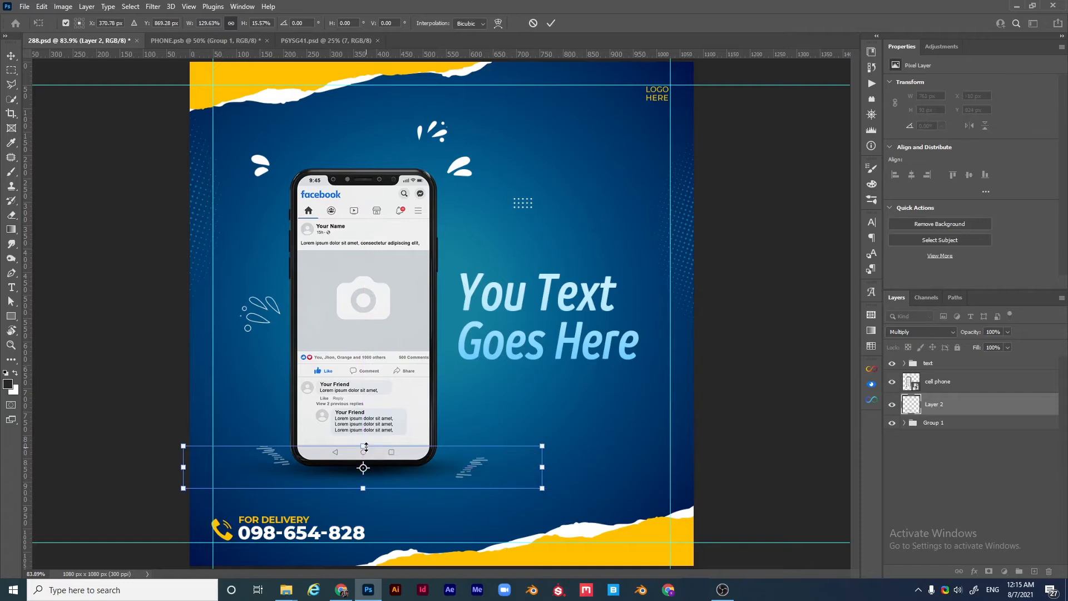
left_click_drag(366, 447, 383, 472)
key("Return")
Step: Move the shadow down below the phone to about Y 882 px and lower its layer opacity to 60%
key("b")
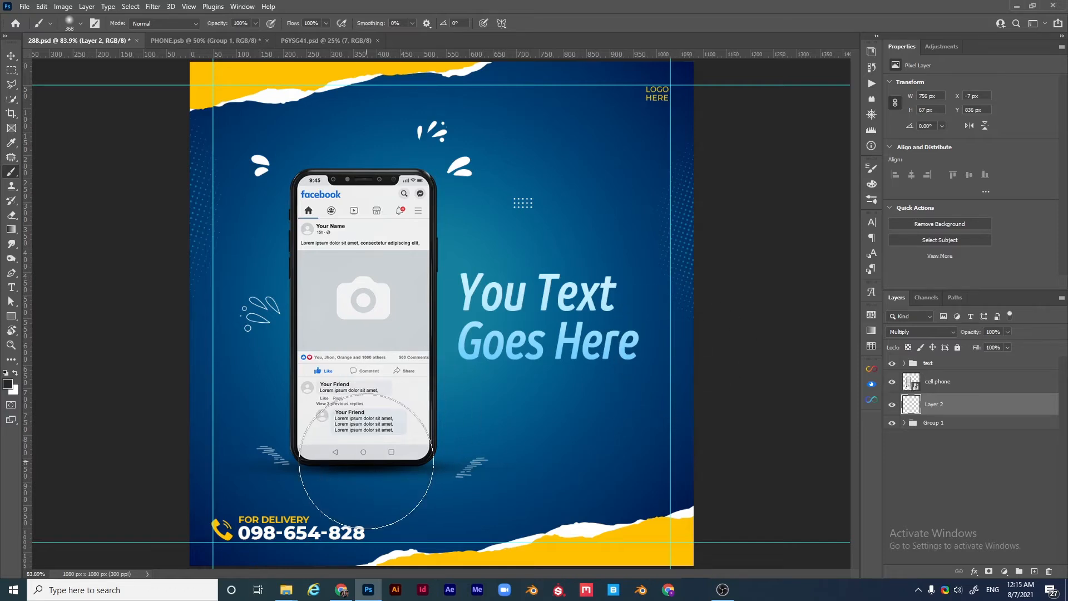
key("v")
left_click_drag(380, 479, 381, 506)
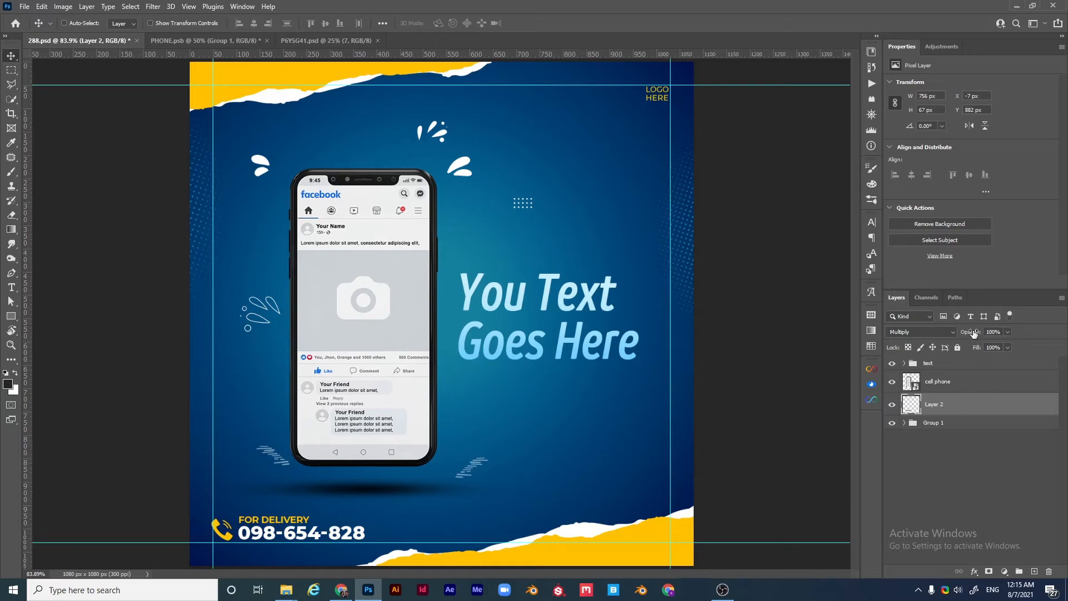
left_click_drag(974, 334, 952, 332)
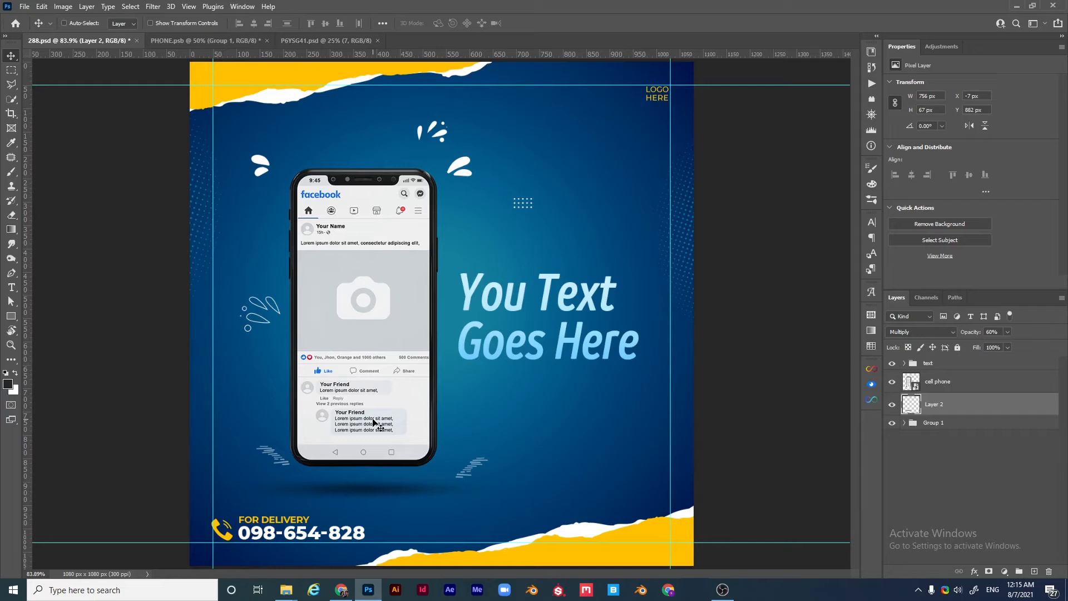
Step: Rename the shadow layer as "way number 1", hide it, and select the cell phone layer
double_click(934, 404)
type("way numb")
key("Return")
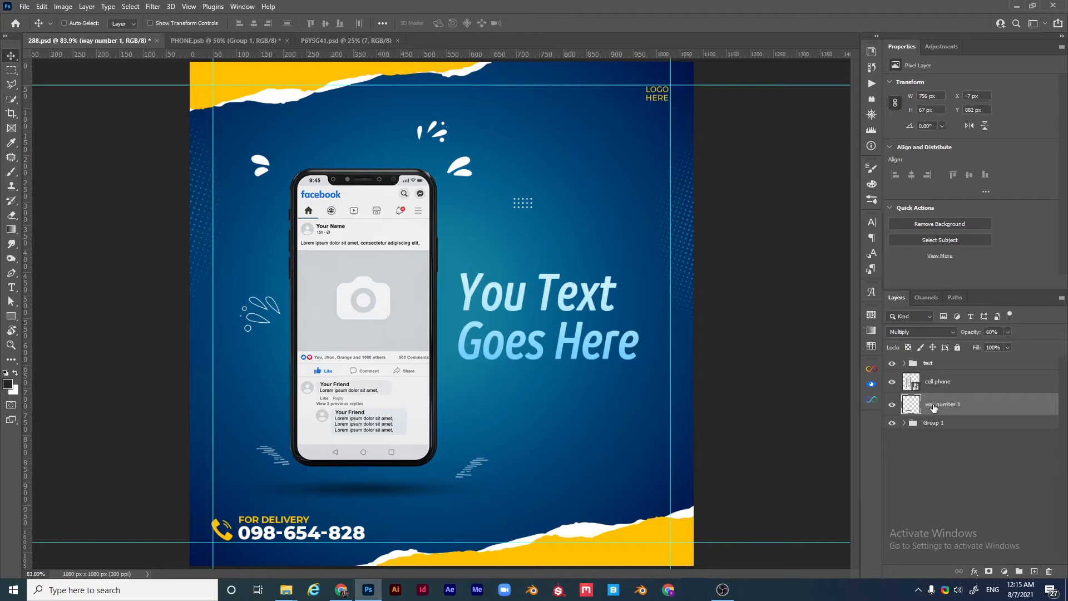
left_click(892, 405)
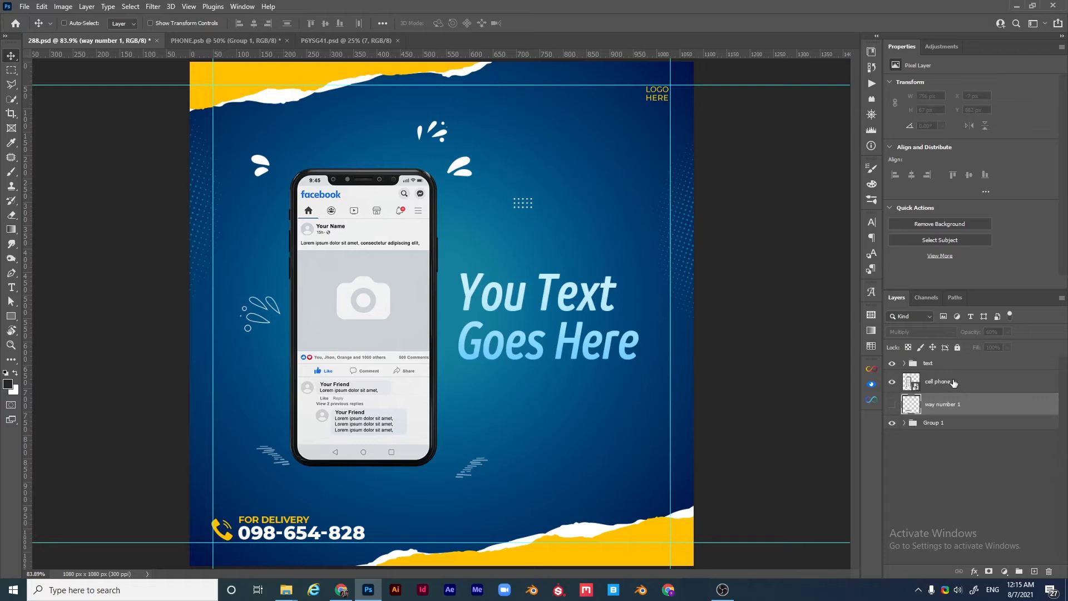
left_click(969, 384)
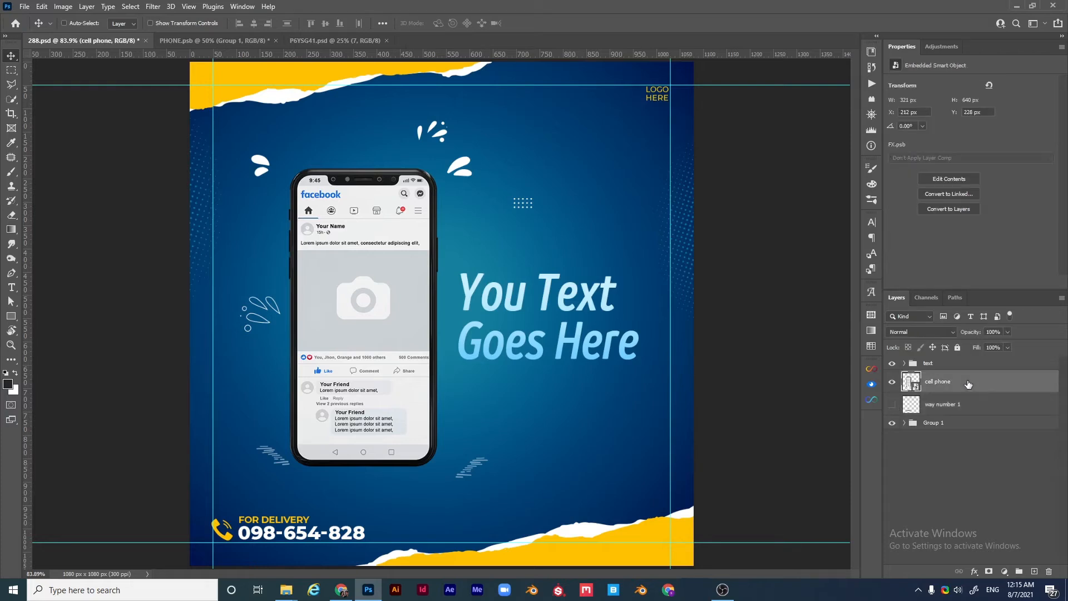
Step: Add a new layer beneath the cell phone layer and paint one soft dark dab beside the phone
key("ctrl+shift+alt+n")
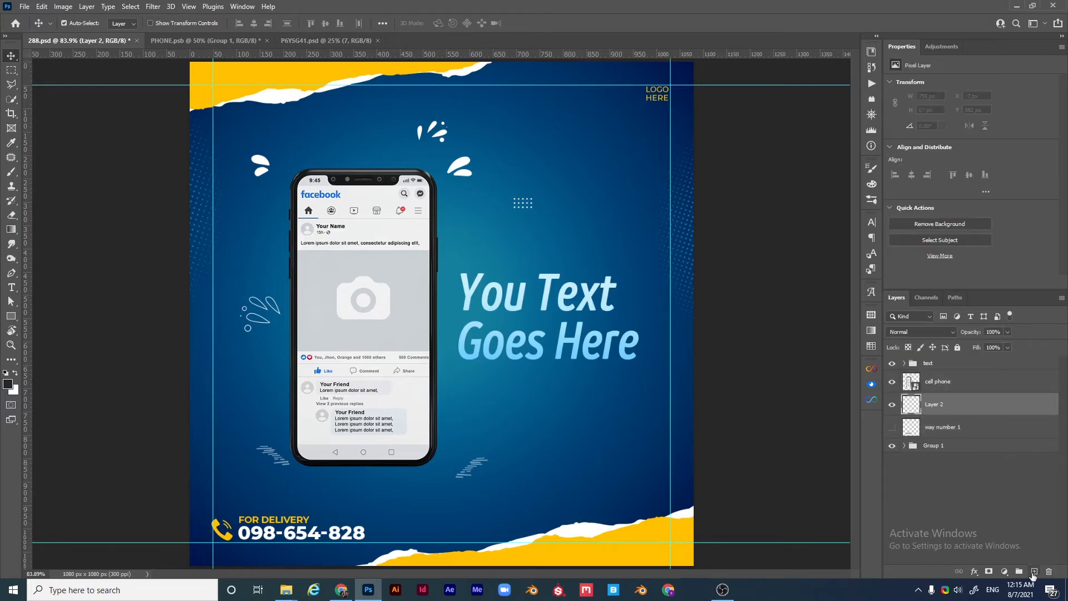
key("b")
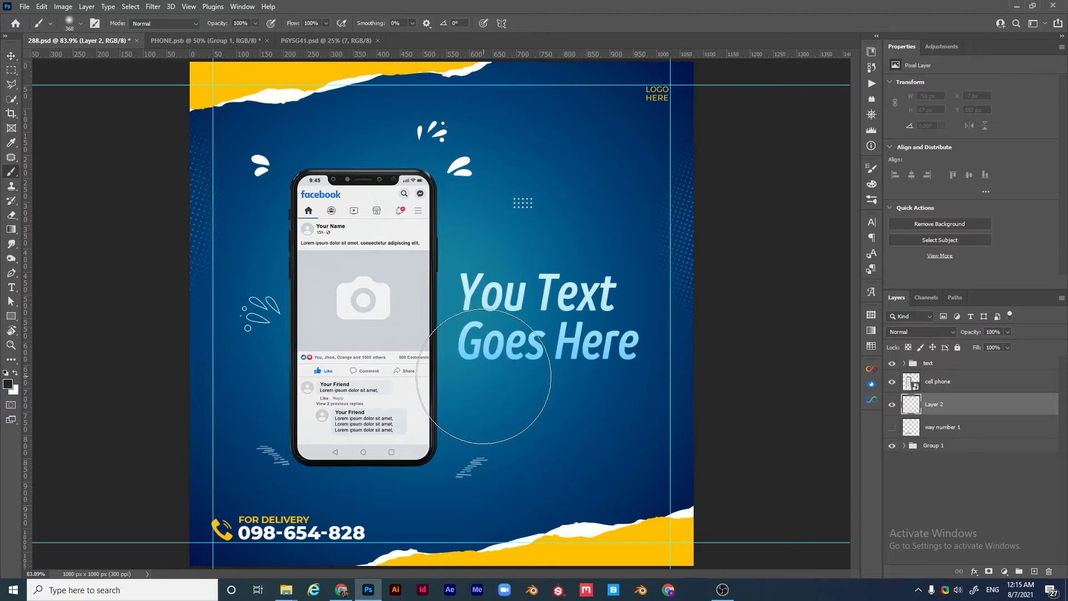
left_click(484, 376)
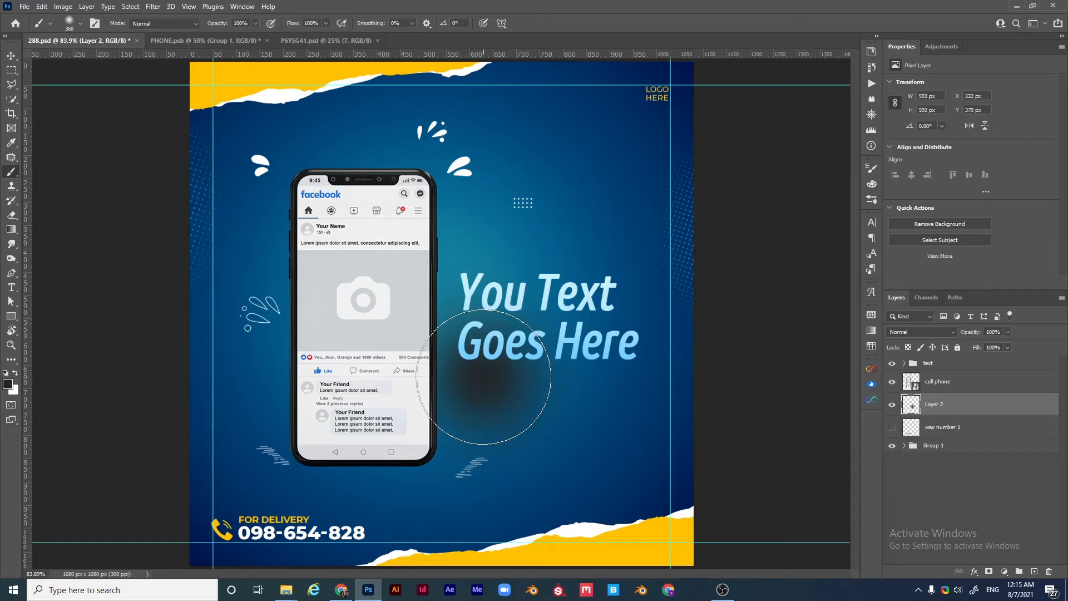
Step: Taper the dark dab strongly toward its left side with a Perspective transform
key("ctrl+t")
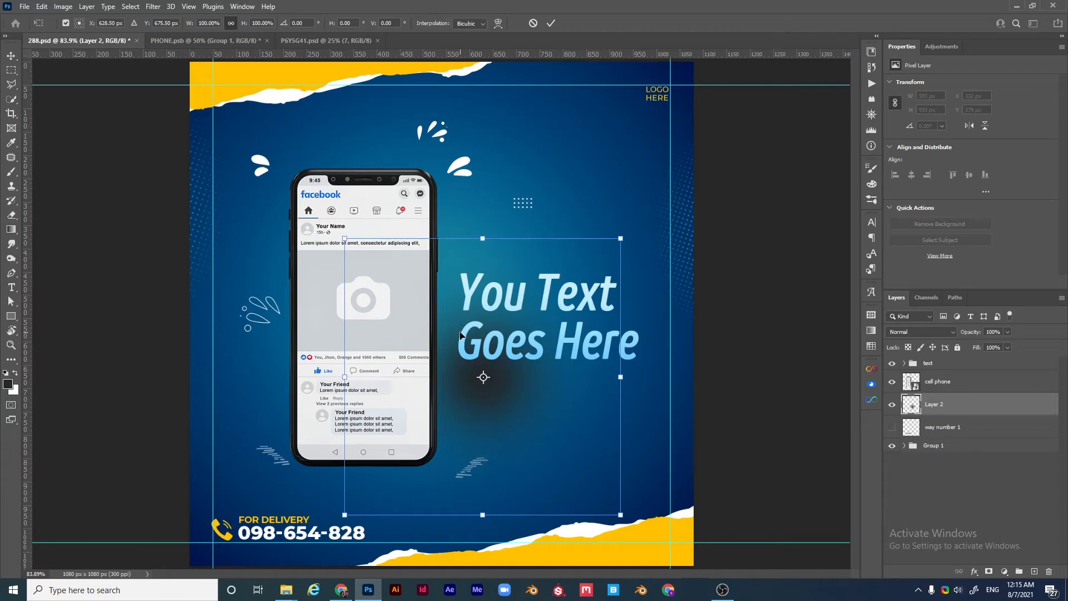
right_click(423, 326)
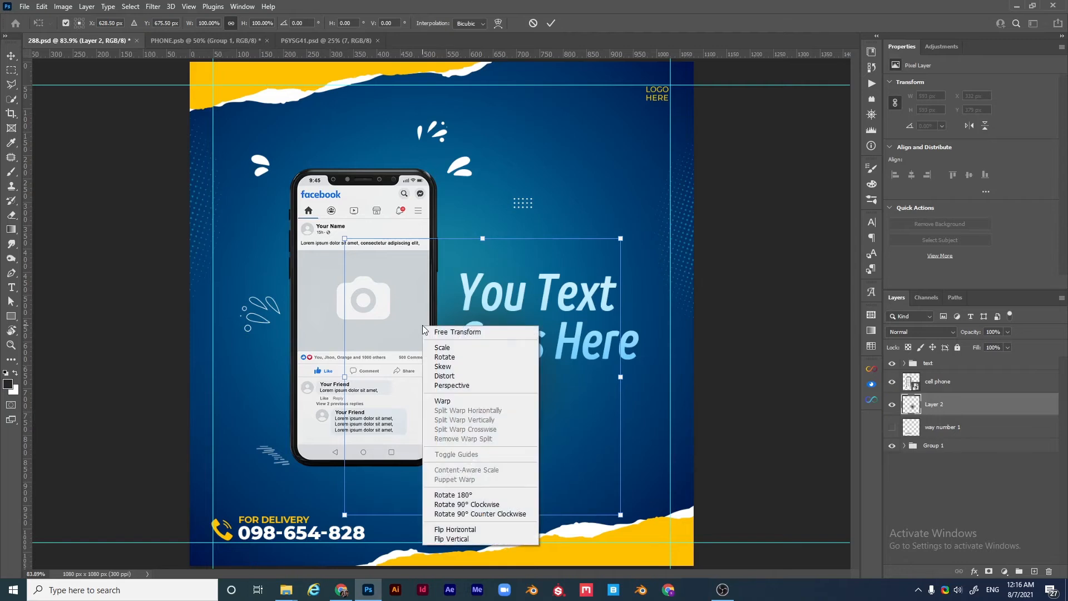
left_click(452, 389)
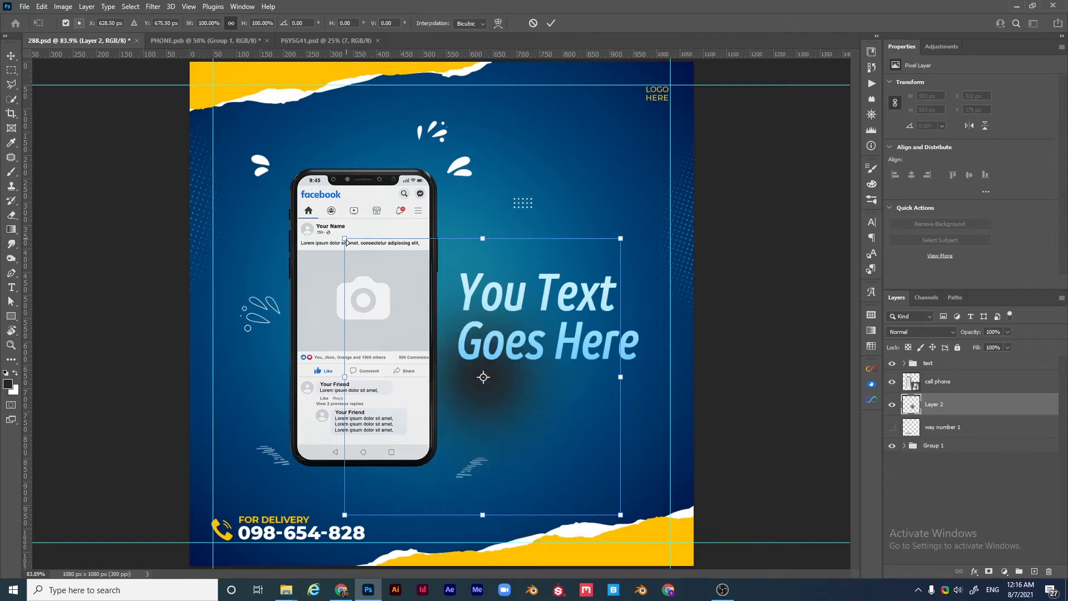
left_click_drag(346, 242, 344, 374)
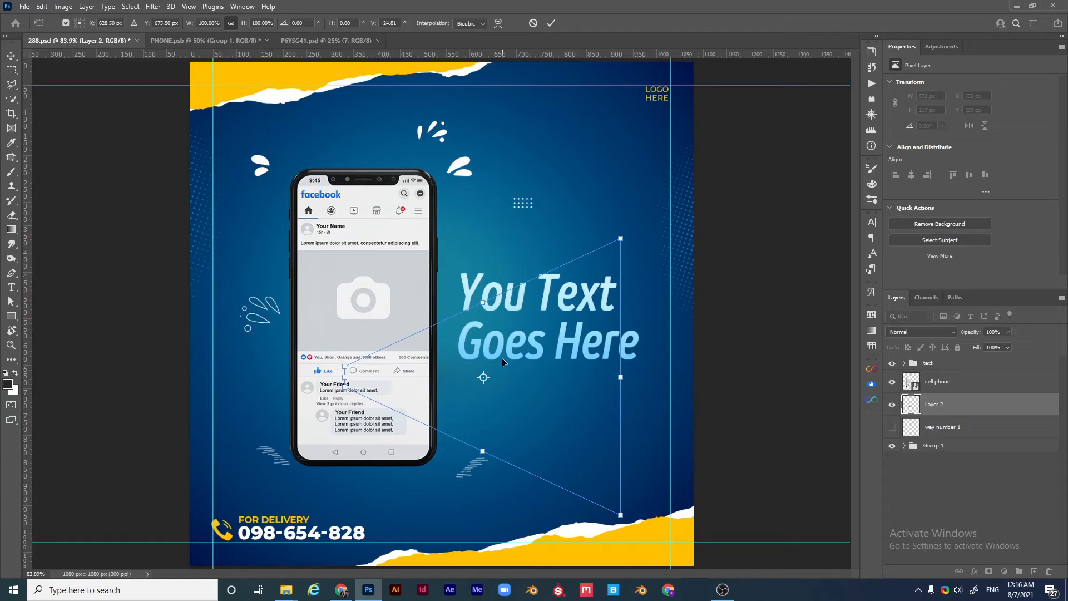
key("Return")
key("b")
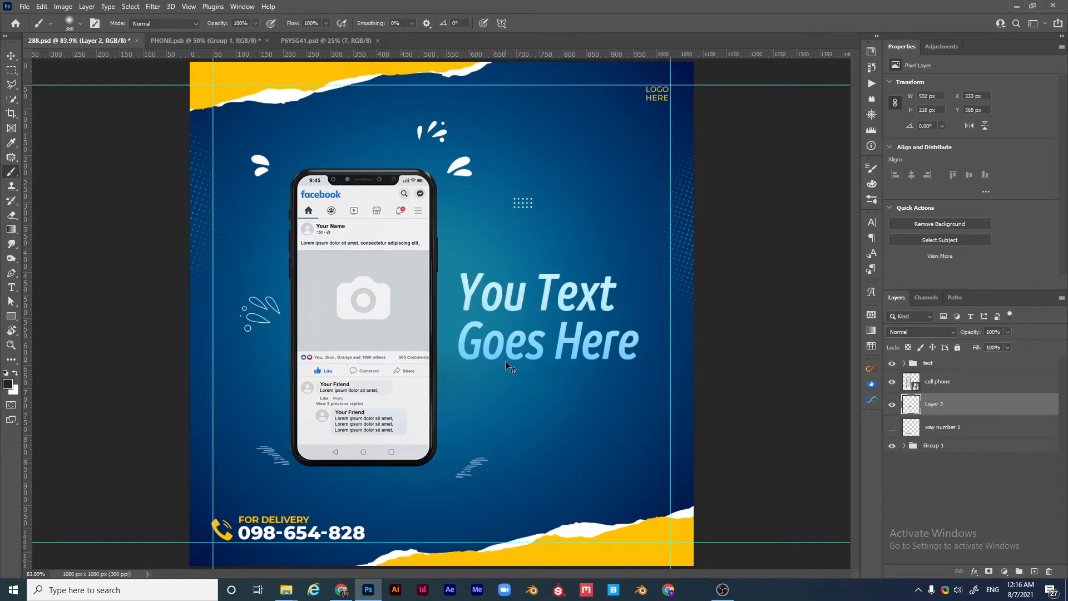
Step: Stretch and flatten the tapered dab to about 993 by 104 px under the phone's bottom edge and set its blend mode to Multiply
key("v")
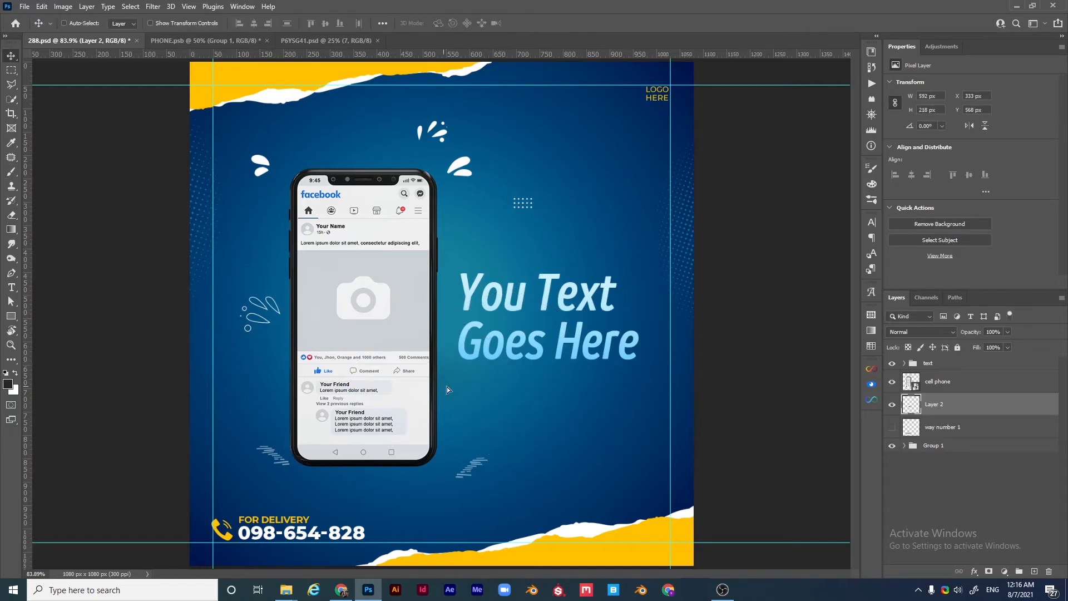
left_click_drag(439, 394, 573, 437)
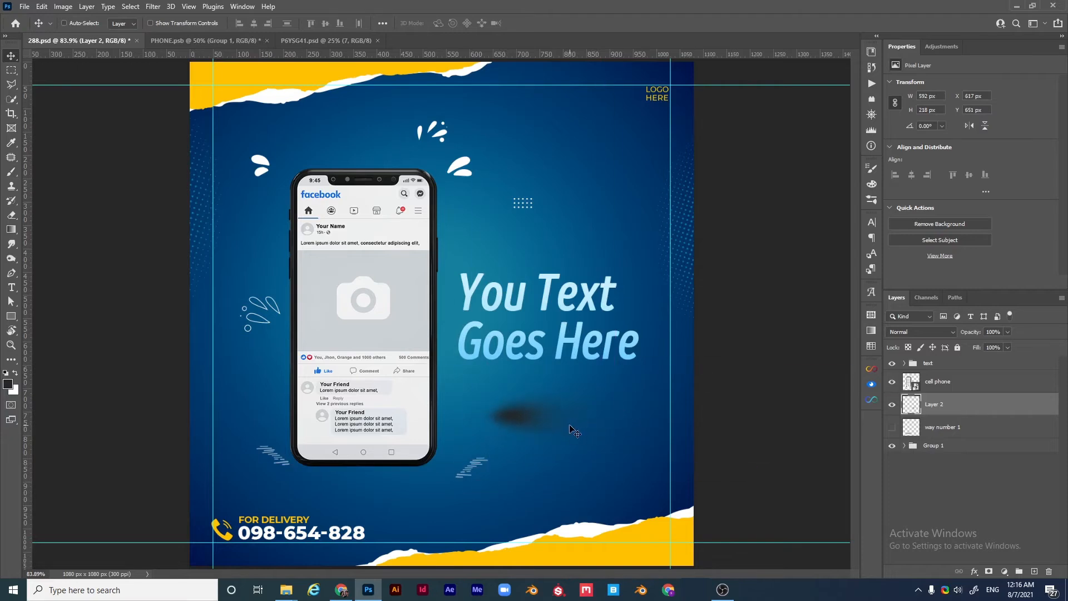
key("ctrl")
key("ctrl+t")
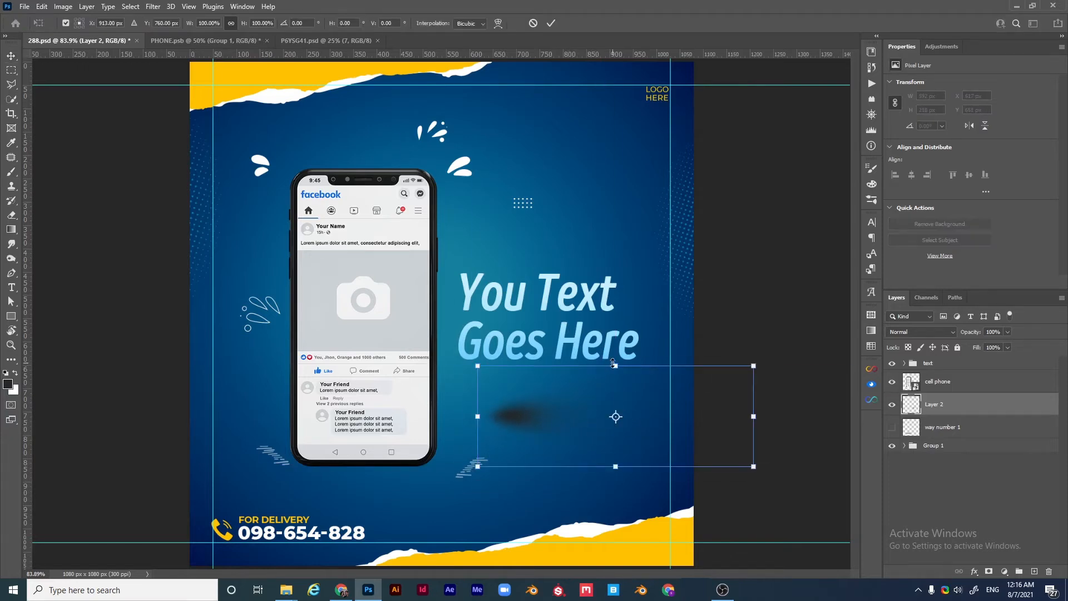
left_click_drag(615, 365, 609, 424)
left_click_drag(753, 448, 941, 437)
left_click_drag(575, 466, 379, 500)
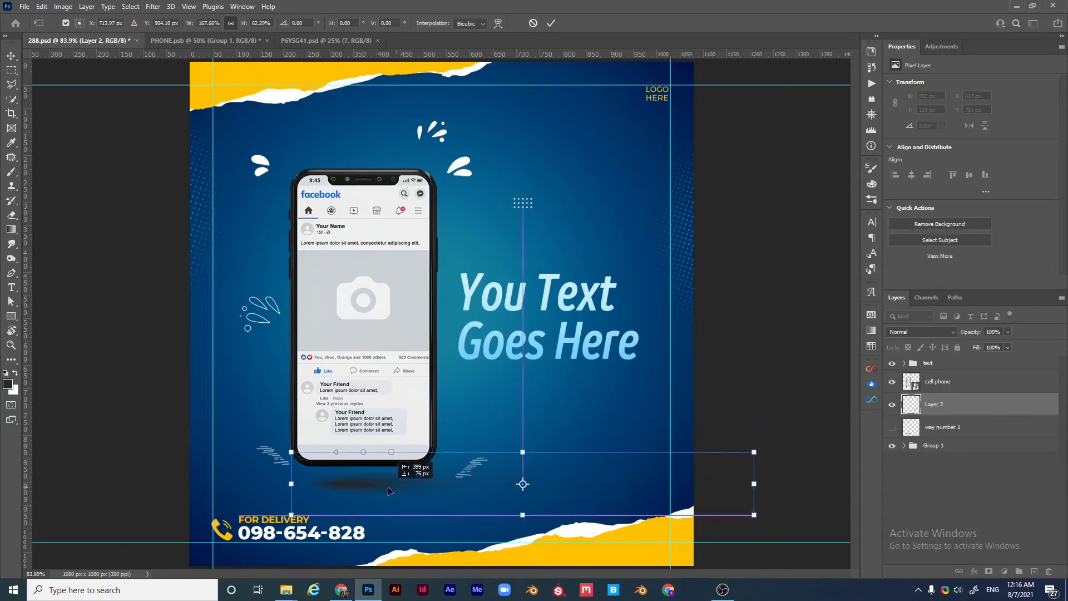
left_click_drag(516, 454, 480, 481)
key("Return")
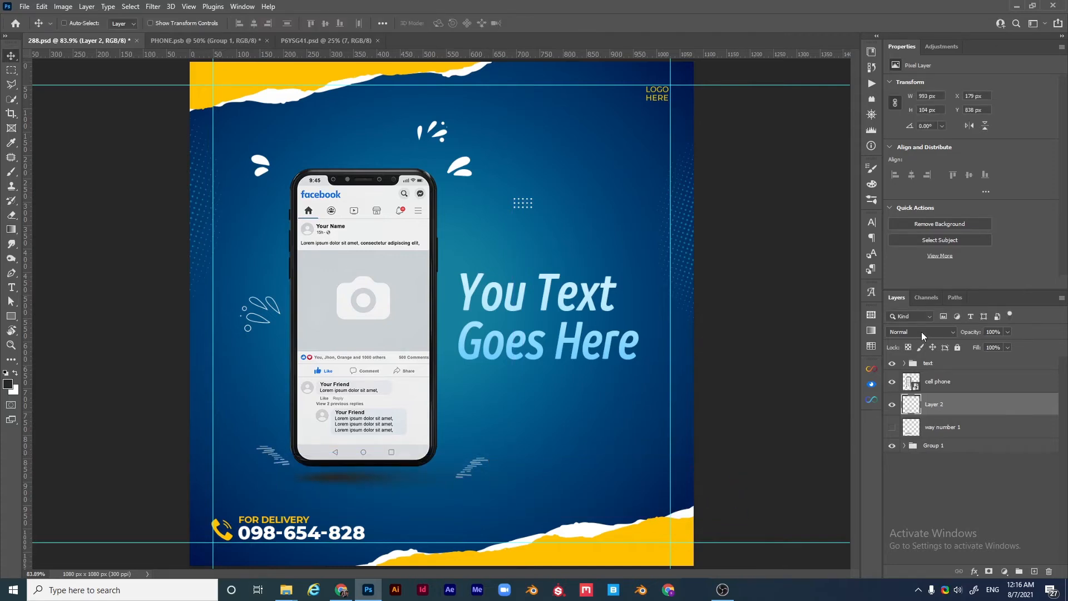
left_click(922, 332)
left_click(918, 345)
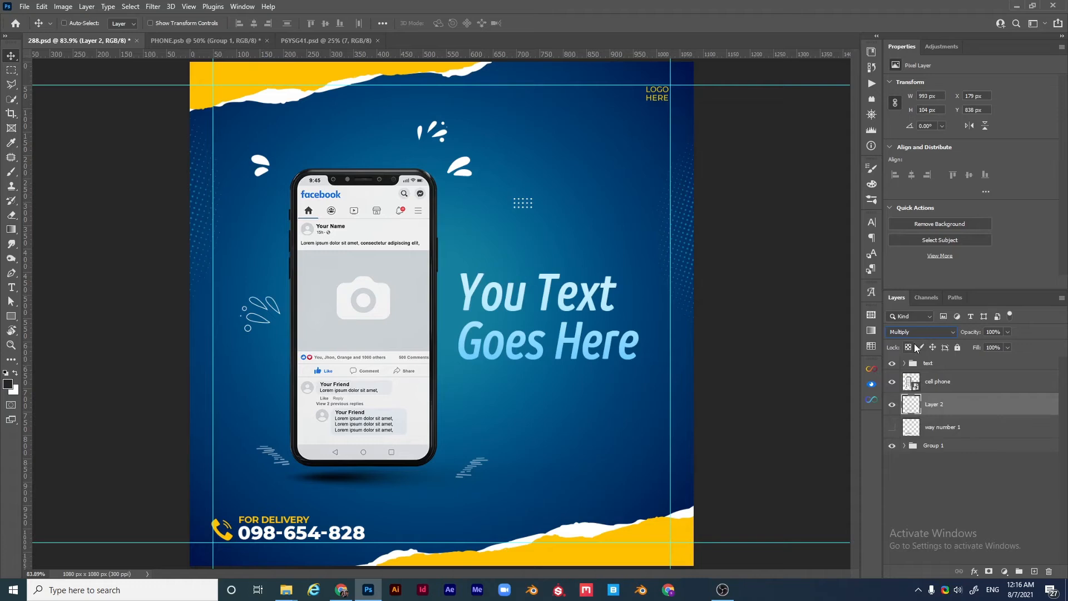
Step: Rotate the phone counterclockwise to about -8.63° so it stands on its lower-left corner
key("ctrl")
left_click(350, 393, "ctrl")
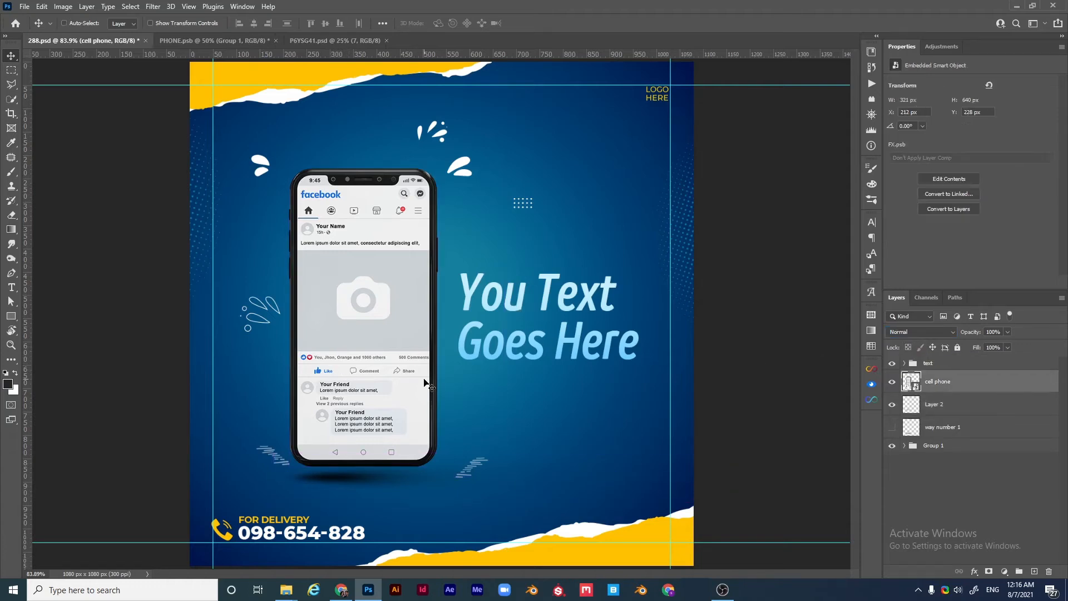
key("ctrl")
key("ctrl+t")
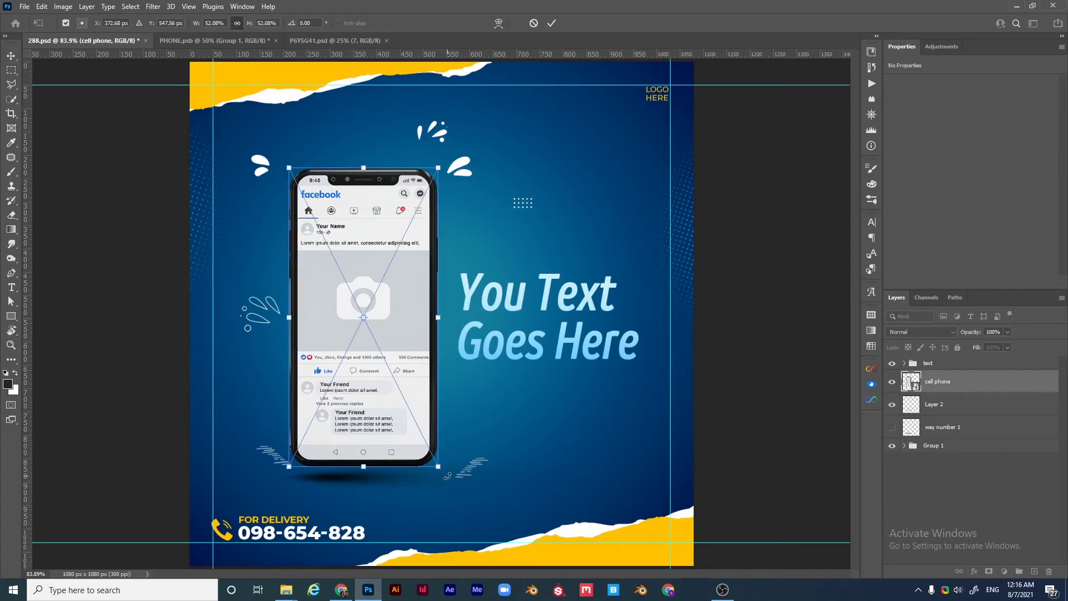
left_click_drag(448, 476, 465, 455)
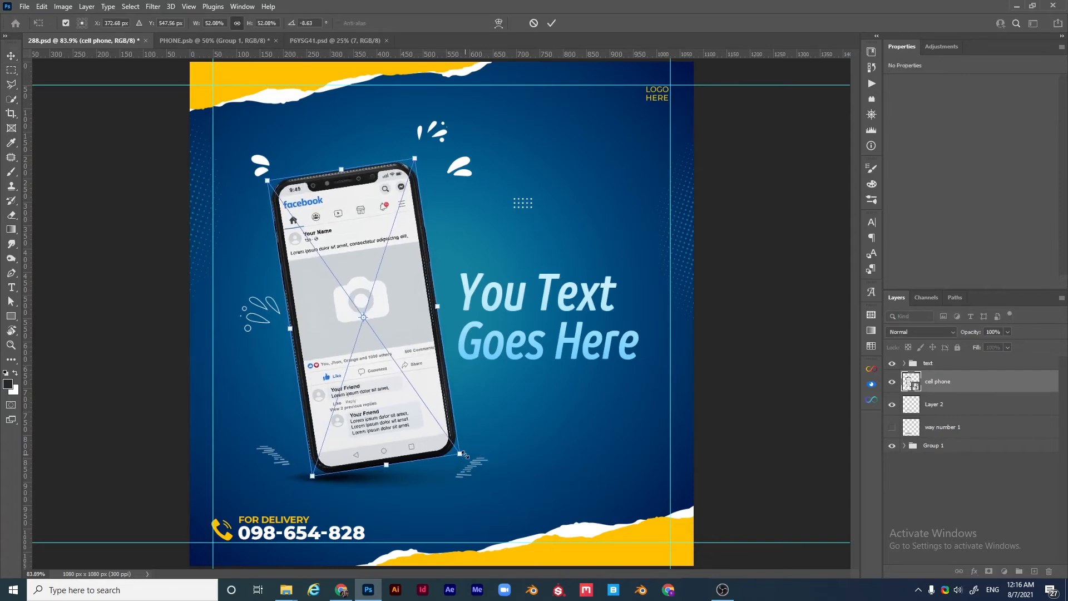
key("Return")
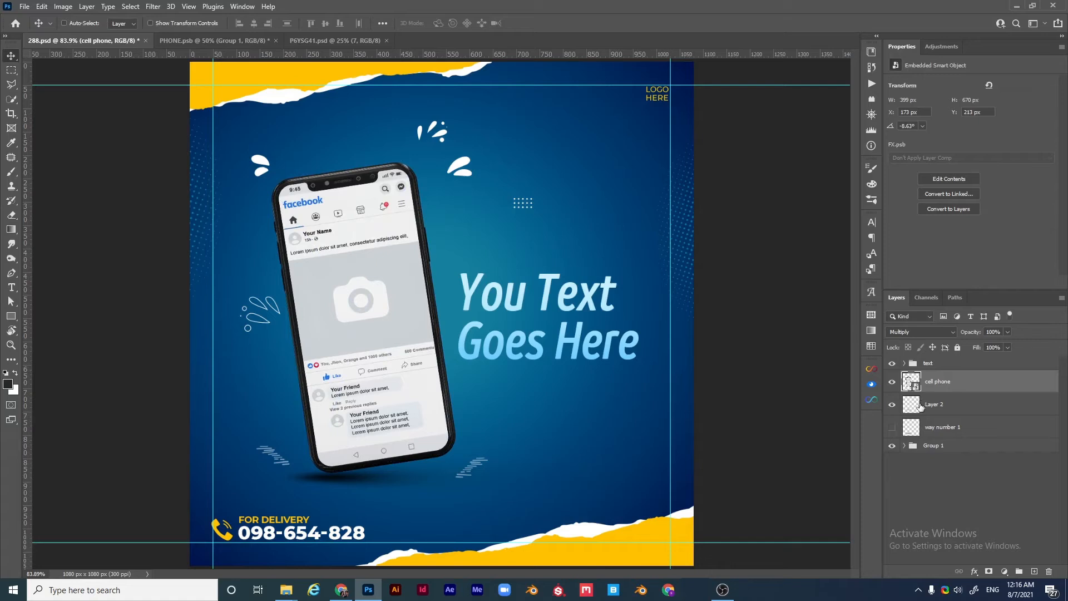
Step: Flatten the tapered shadow to about 69 px high and place it below the tilted phone at about X 217, Y 883 px
left_click(413, 471, "ctrl")
mouse_move(413, 472)
left_mouse_down()
mouse_move(380, 470)
mouse_move(402, 471)
left_mouse_up()
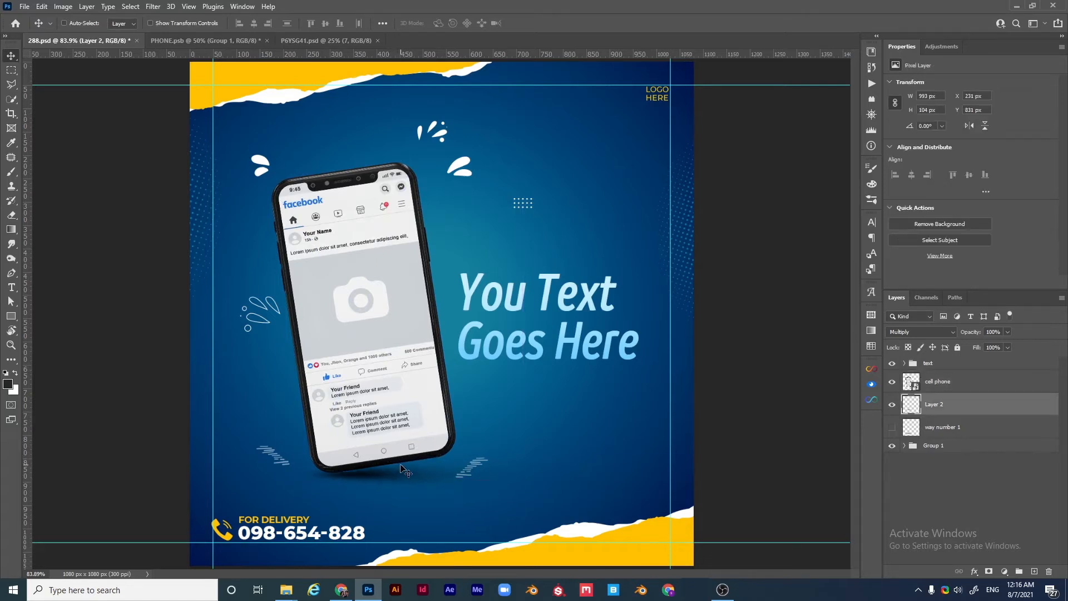
key("ctrl+t")
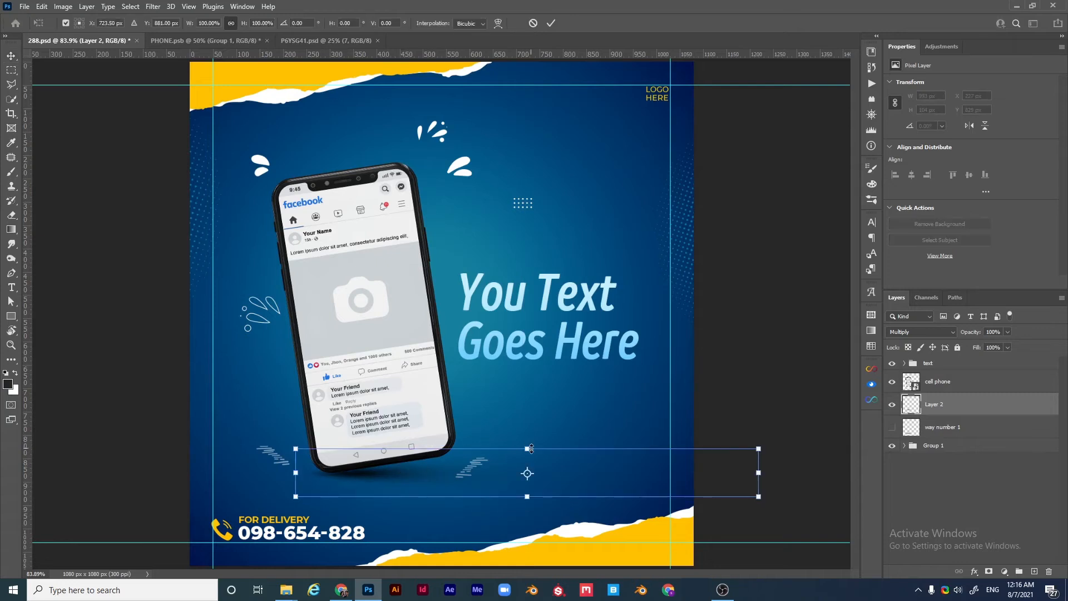
left_click_drag(532, 448, 534, 464)
left_click_drag(464, 480, 440, 482)
key("Return")
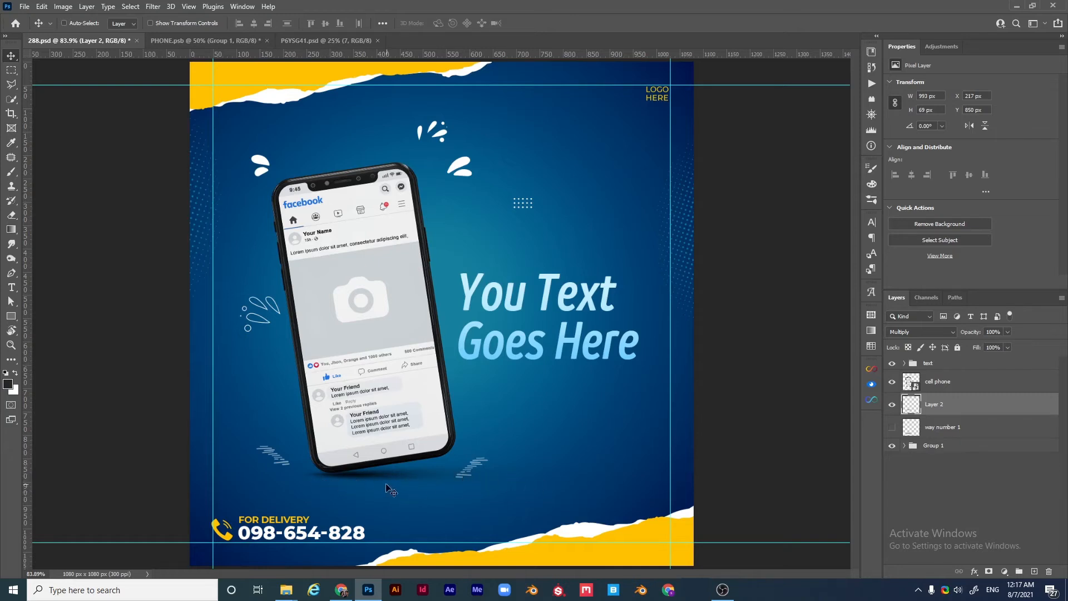
left_click_drag(384, 488, 383, 503)
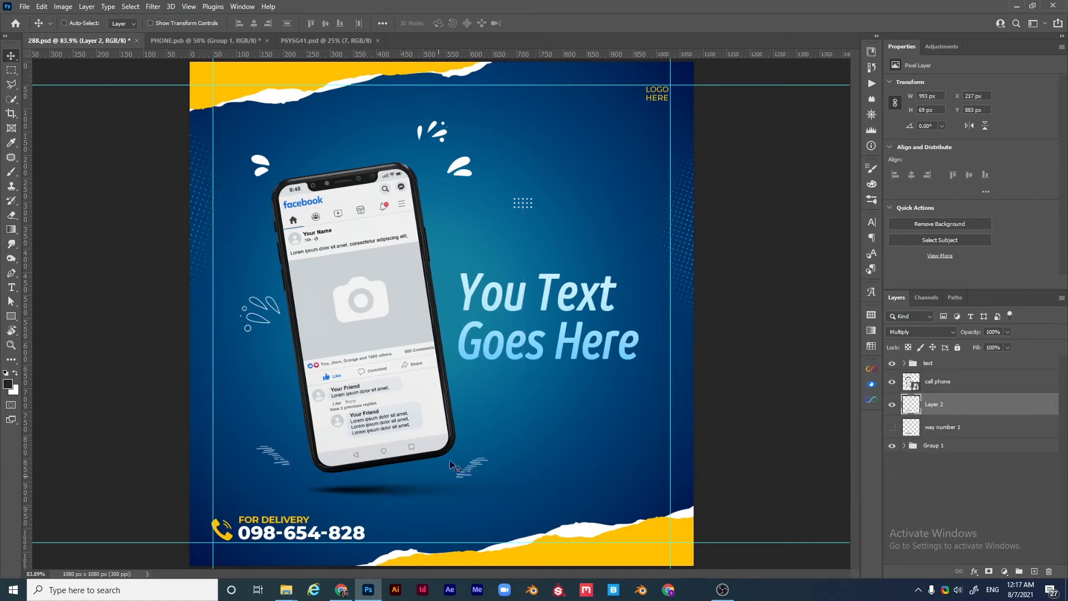
Step: Rename the tapered shadow layer as "way numer 2" and hide it
double_click(935, 404)
type("way numer 2")
key("Return")
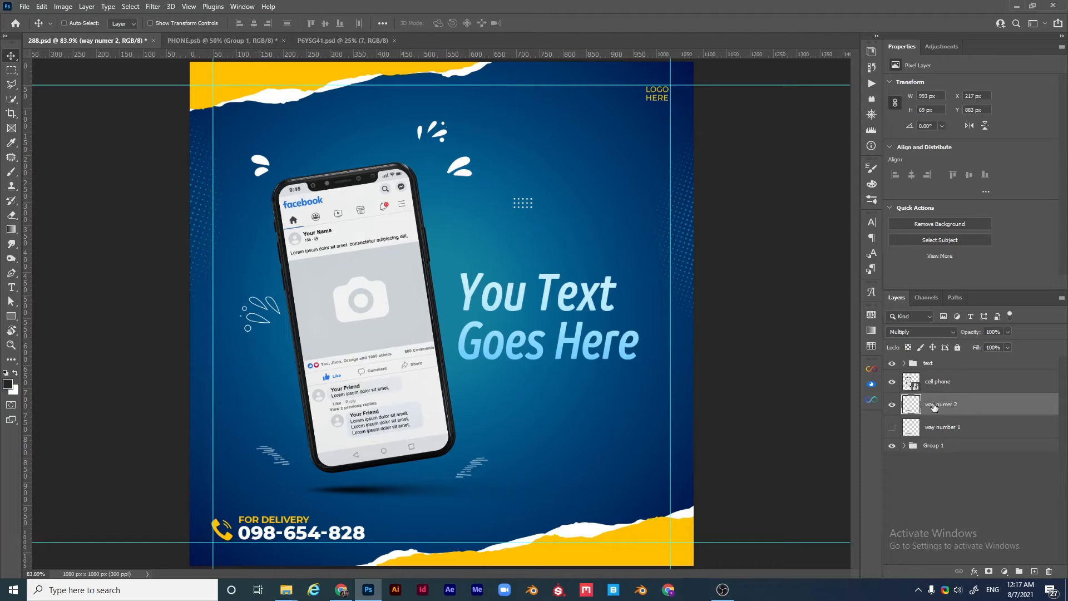
left_click(892, 405)
Step: Straighten the cell phone layer by setting its rotation angle to 0°
left_click(948, 385)
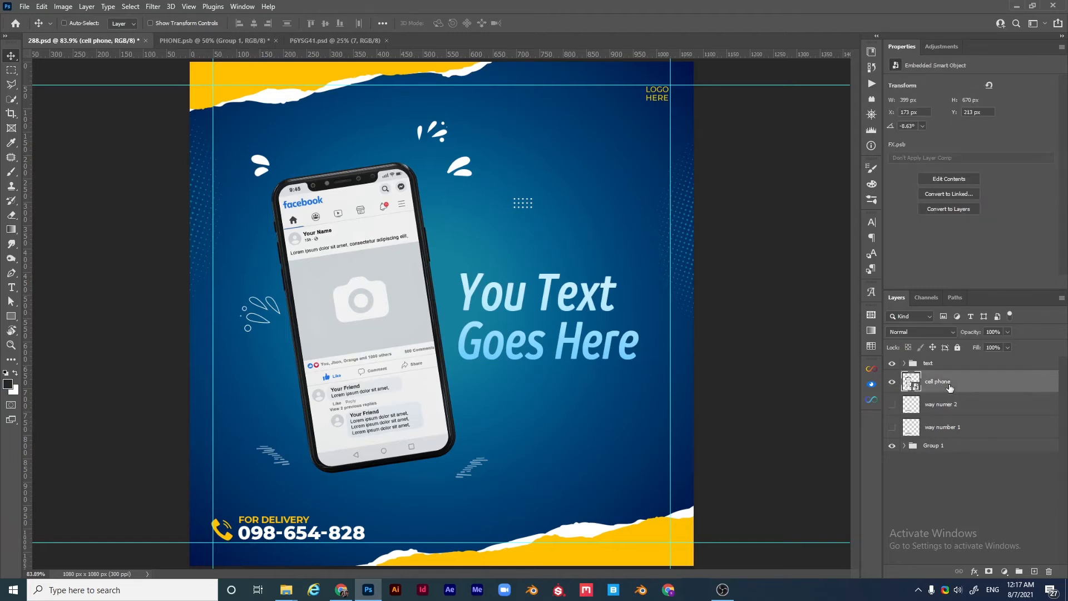
key("ctrl+t")
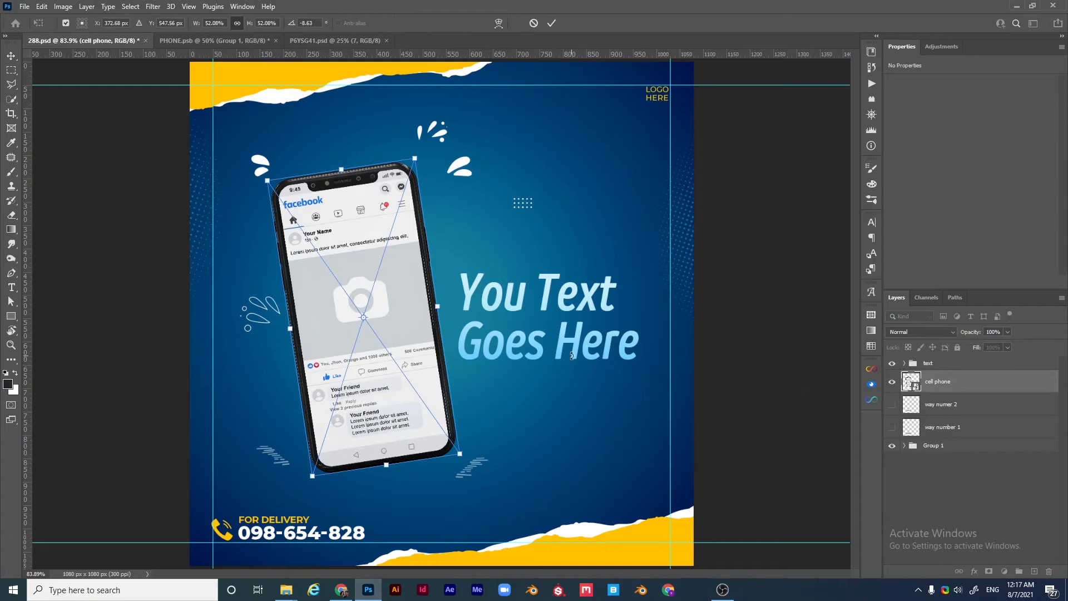
left_click(310, 24)
type("0")
key("Return")
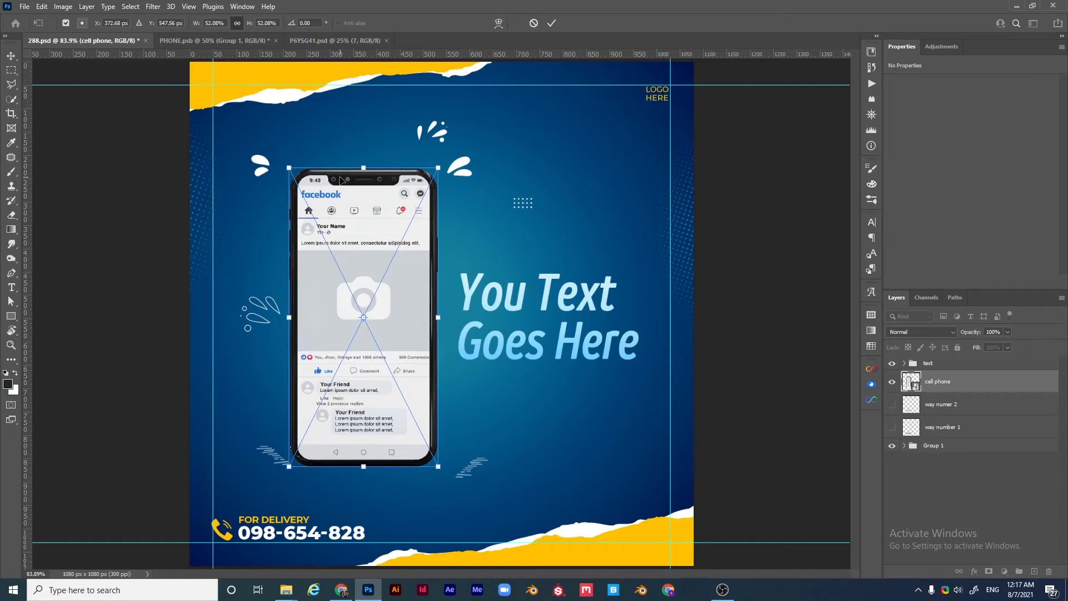
key("Return")
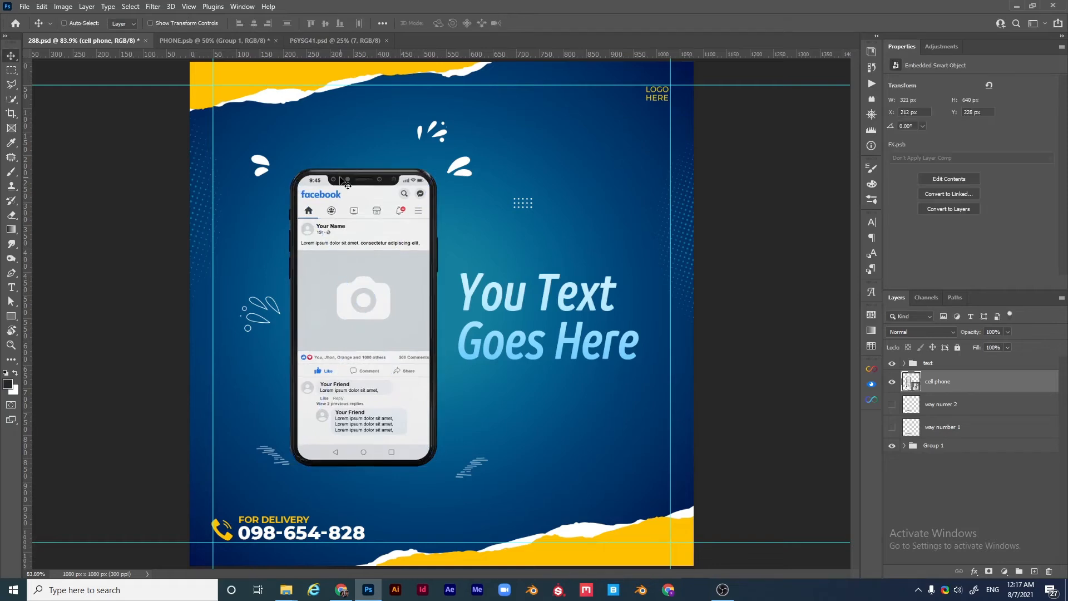
Step: Enable a Drop Shadow effect on the cell phone layer and display its settings
key("ctrl")
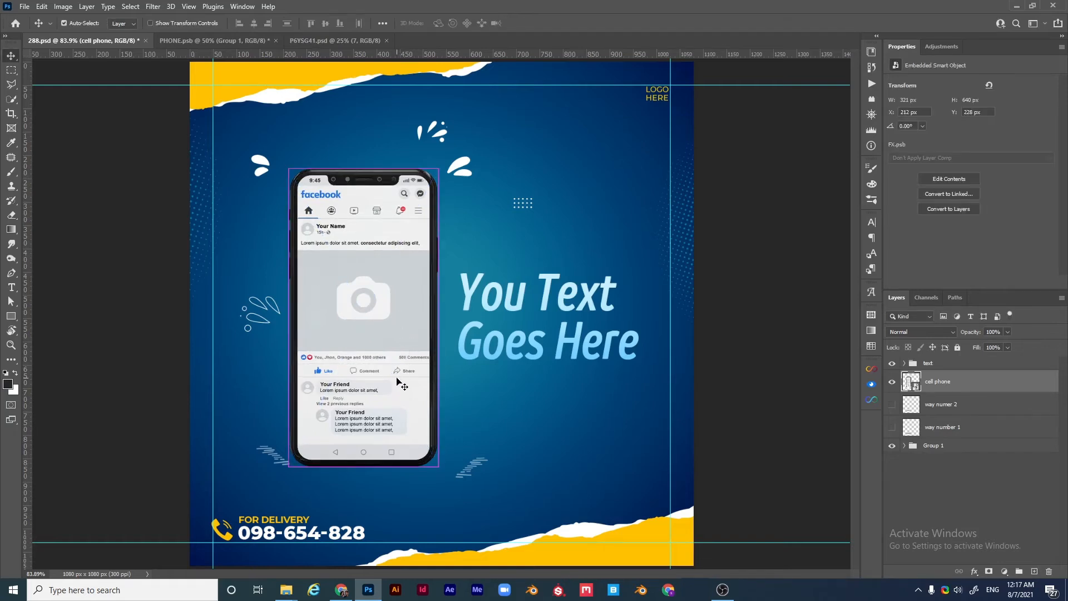
double_click(990, 385)
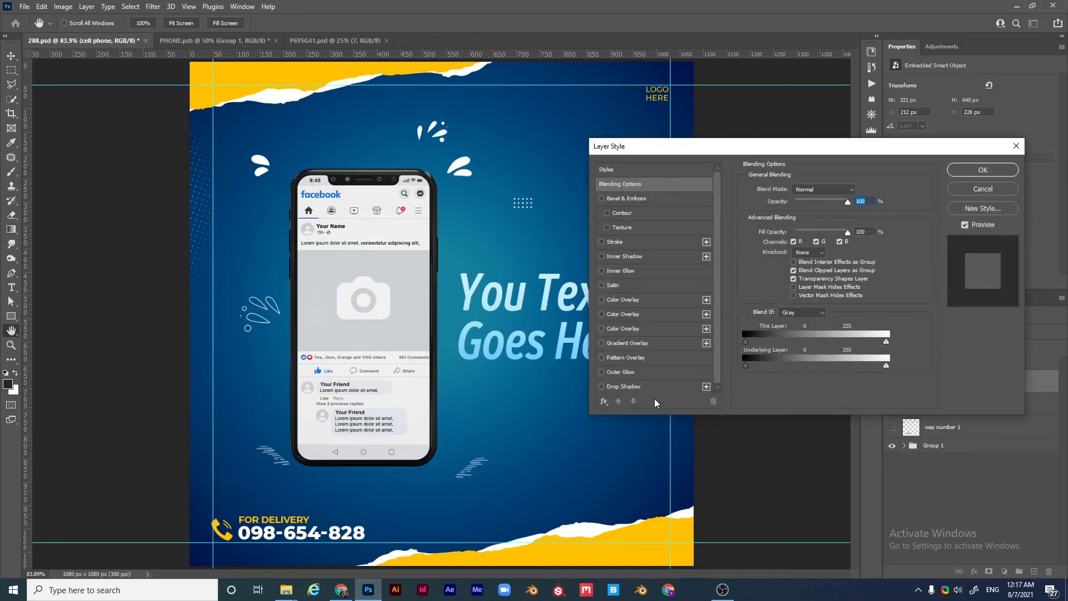
left_click(601, 386)
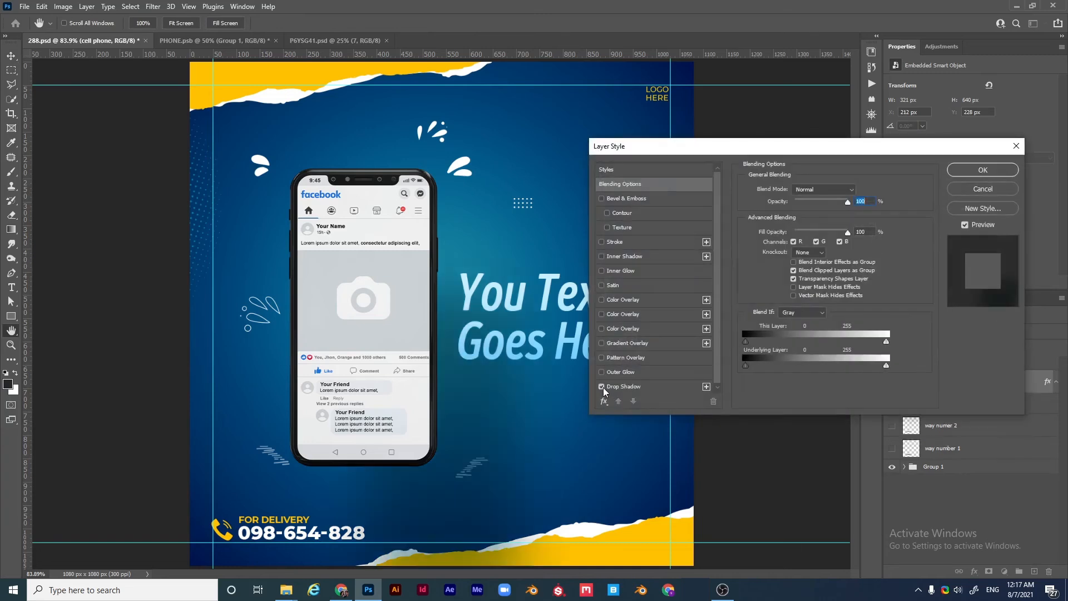
left_click(638, 388)
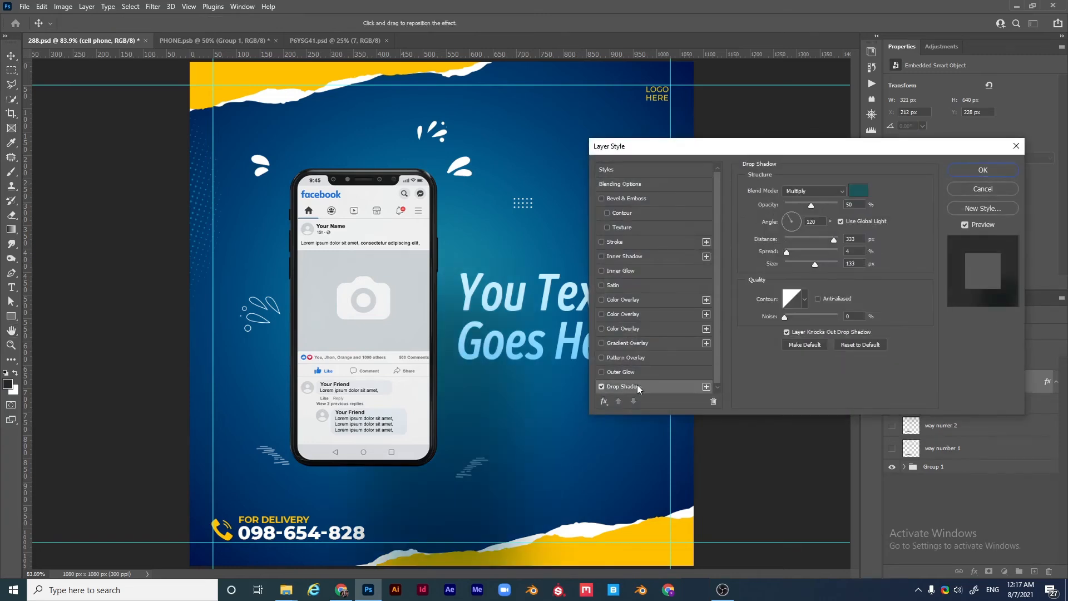
Step: Set the drop shadow's color to the dark blue-grey 243138
left_click(860, 194)
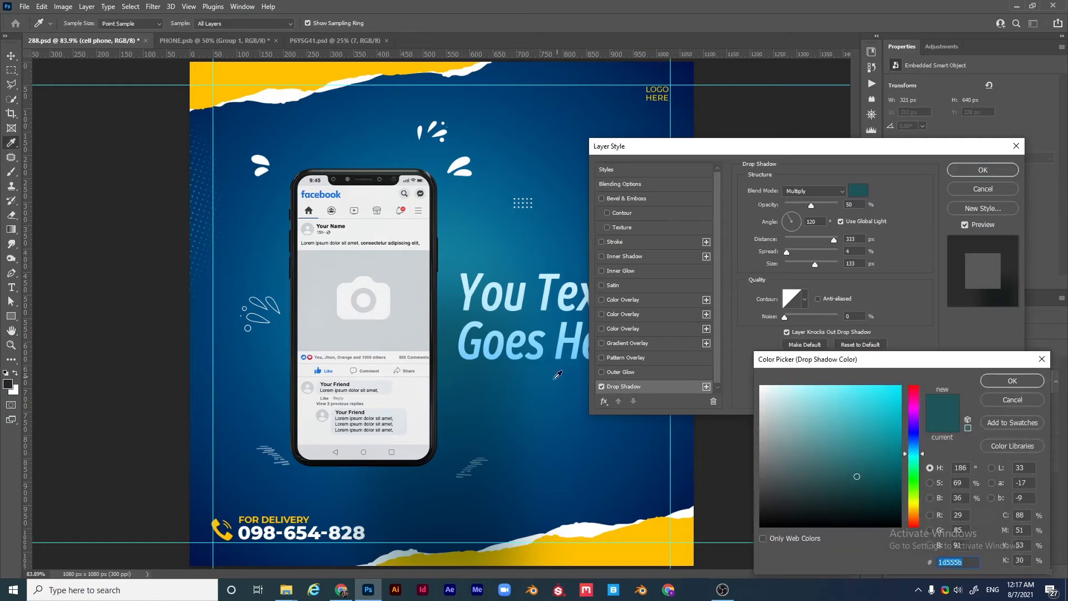
left_click(554, 412)
left_click(803, 497)
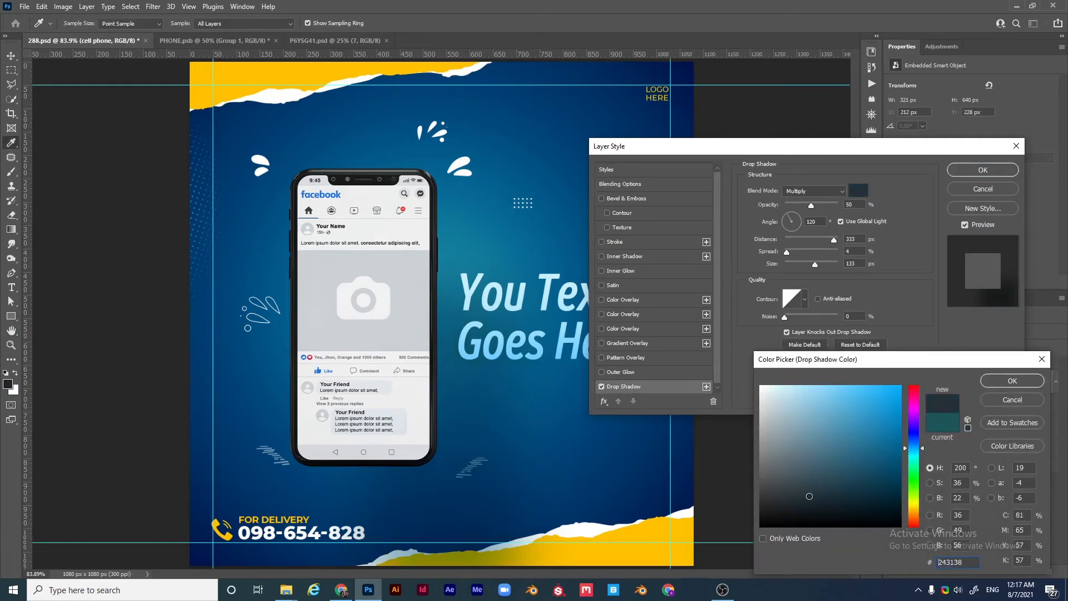
left_click(1013, 380)
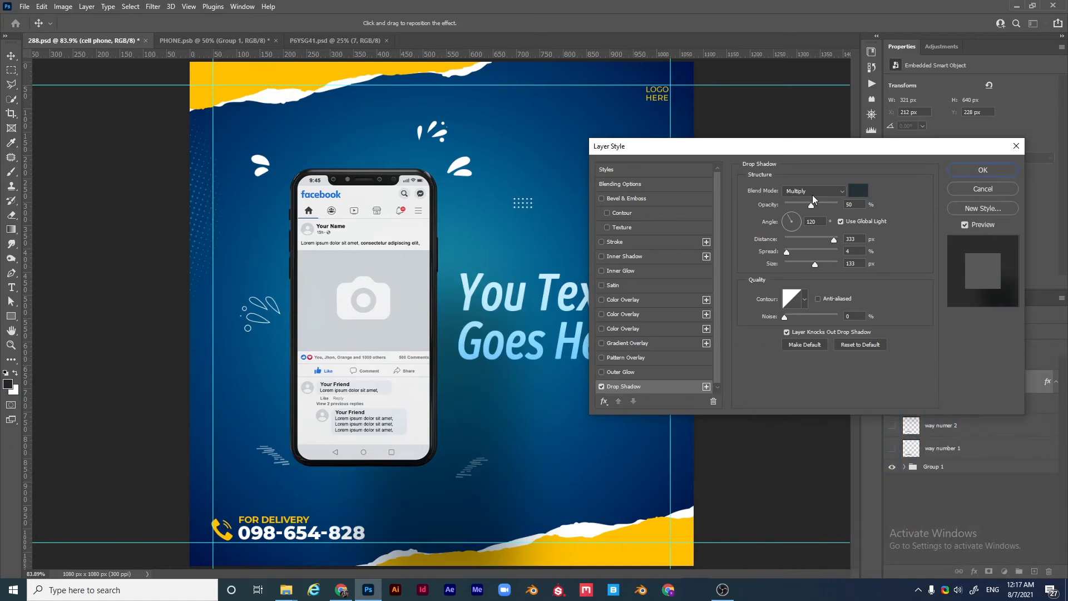
Step: Keep the drop shadow's blend mode at Multiply and raise its opacity to about 86%
left_click(812, 191)
left_click(813, 192)
left_click_drag(812, 203, 830, 206)
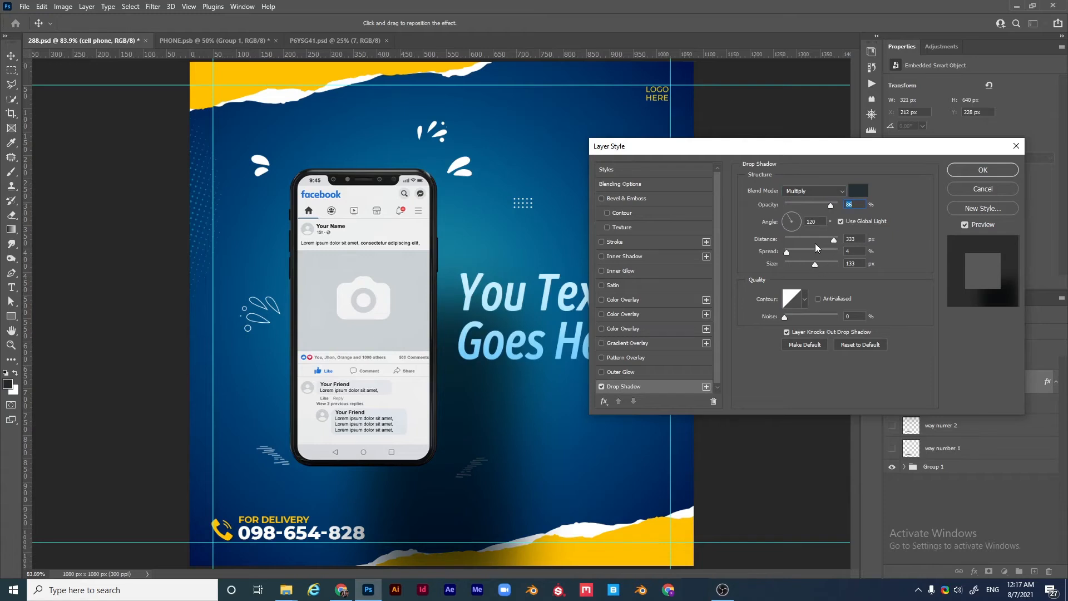
Step: Set the drop shadow to size 13 px, distance 103 px and angle 171°, and apply the layer style
left_click_drag(829, 242, 792, 264)
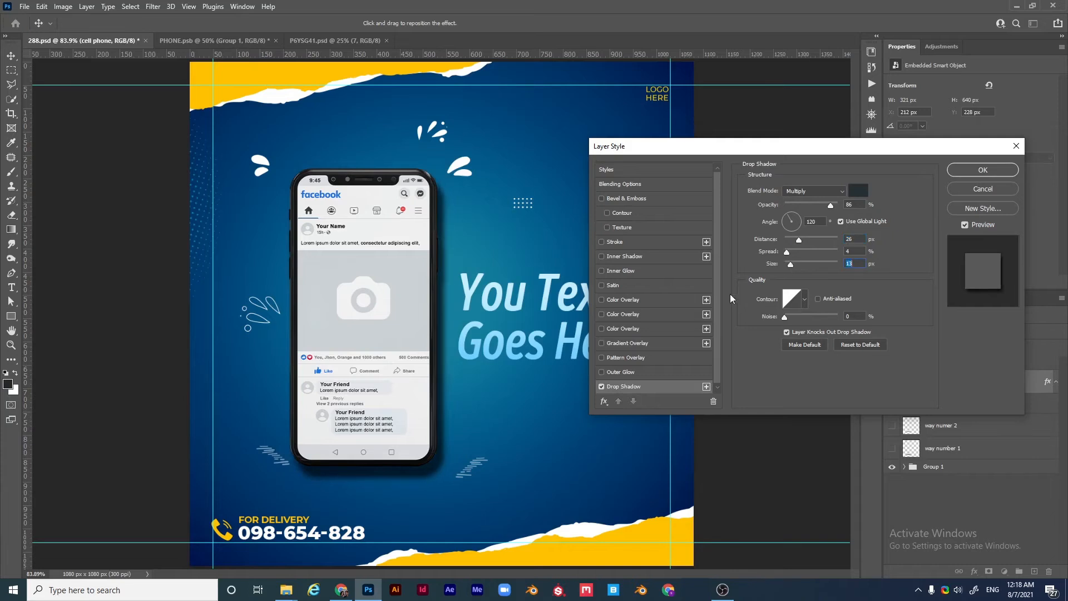
left_click_drag(476, 369, 506, 376)
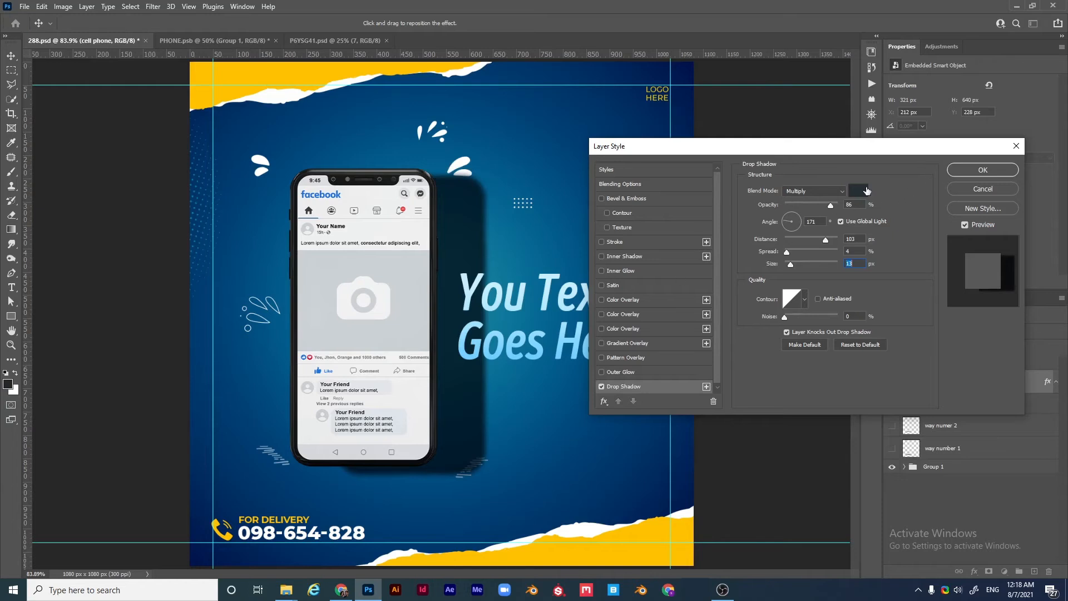
left_click(974, 169)
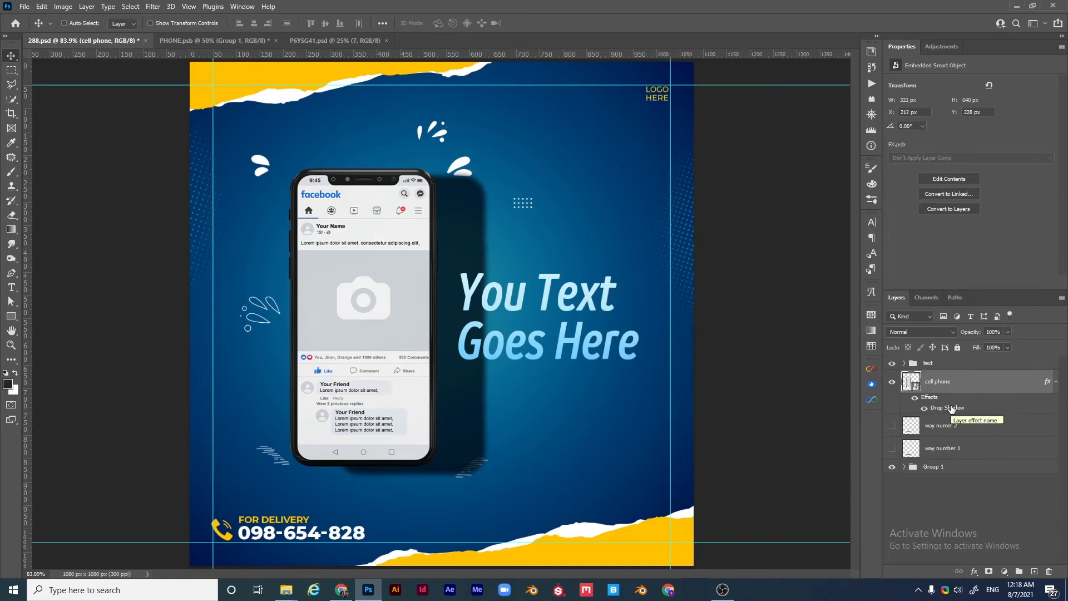
Step: Separate the cell phone's Drop Shadow effect into its own layer and rename that layer "drop shadow"
right_click(952, 408)
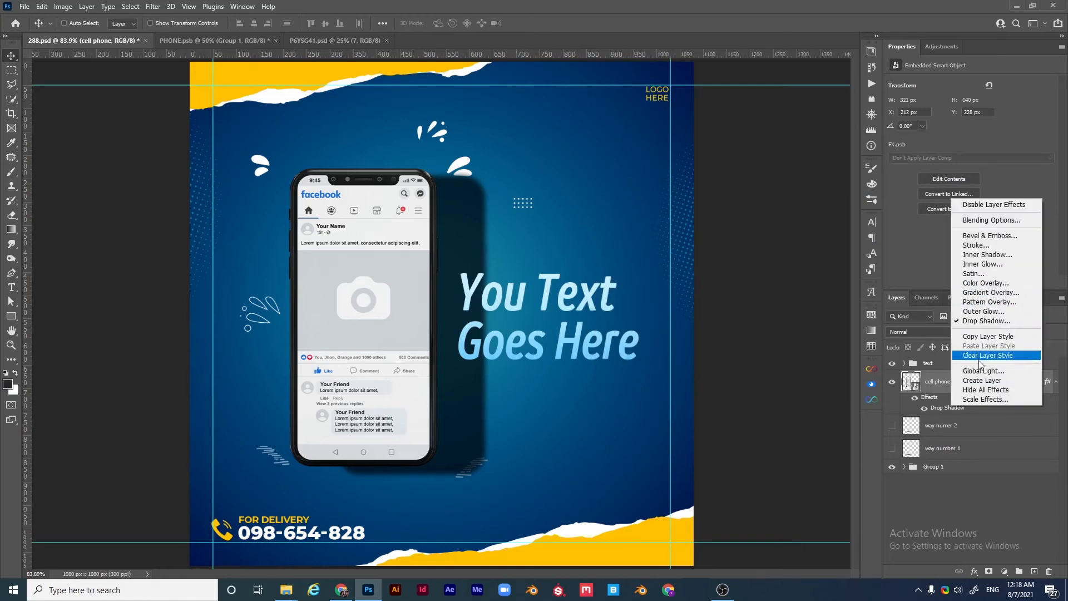
left_click(988, 385)
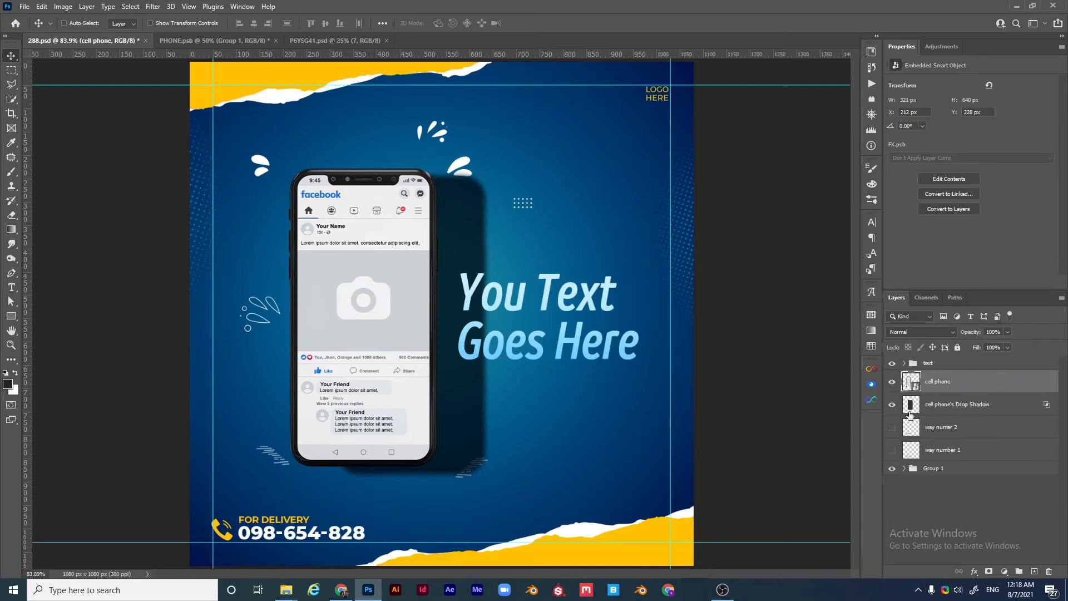
left_click(958, 408)
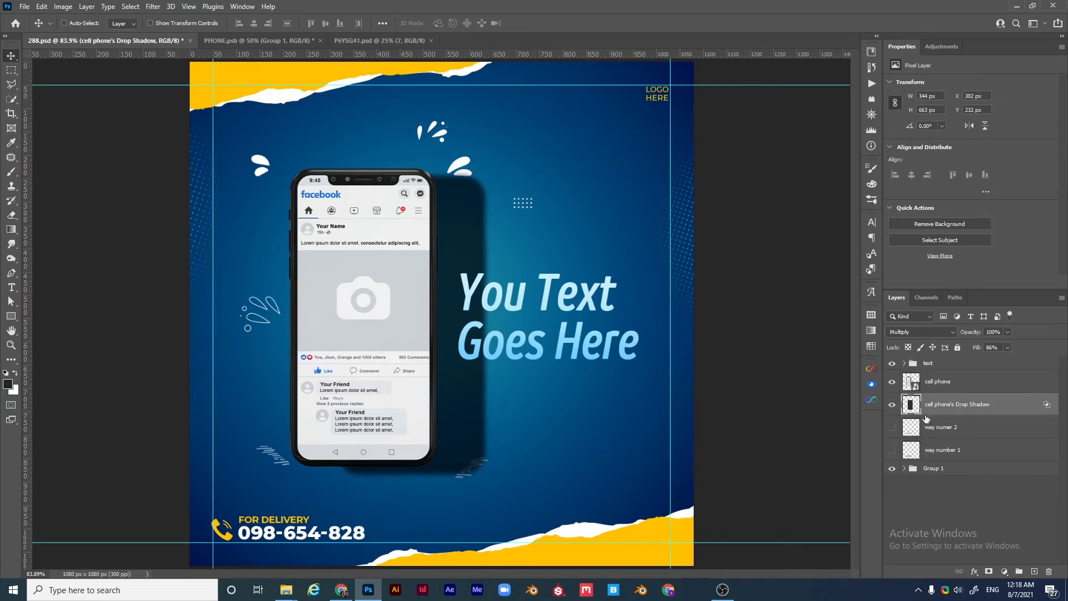
double_click(949, 404)
type("drop shadow")
key("Return")
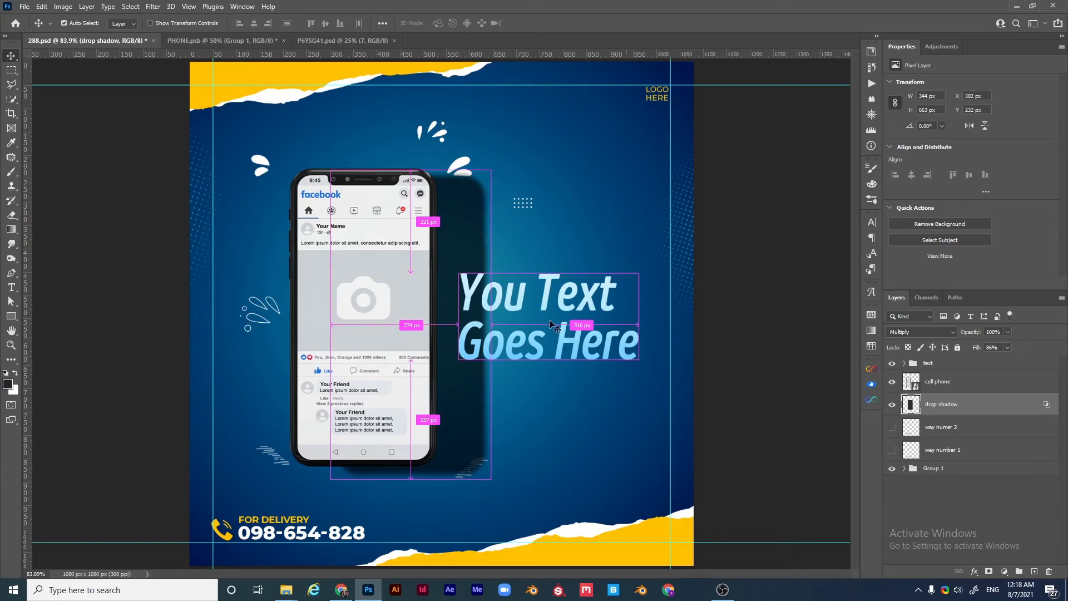
Step: Flatten the shadow to about 16% height, skew it about -67.6° horizontally, and align it with the phone's base
key("ctrl+t")
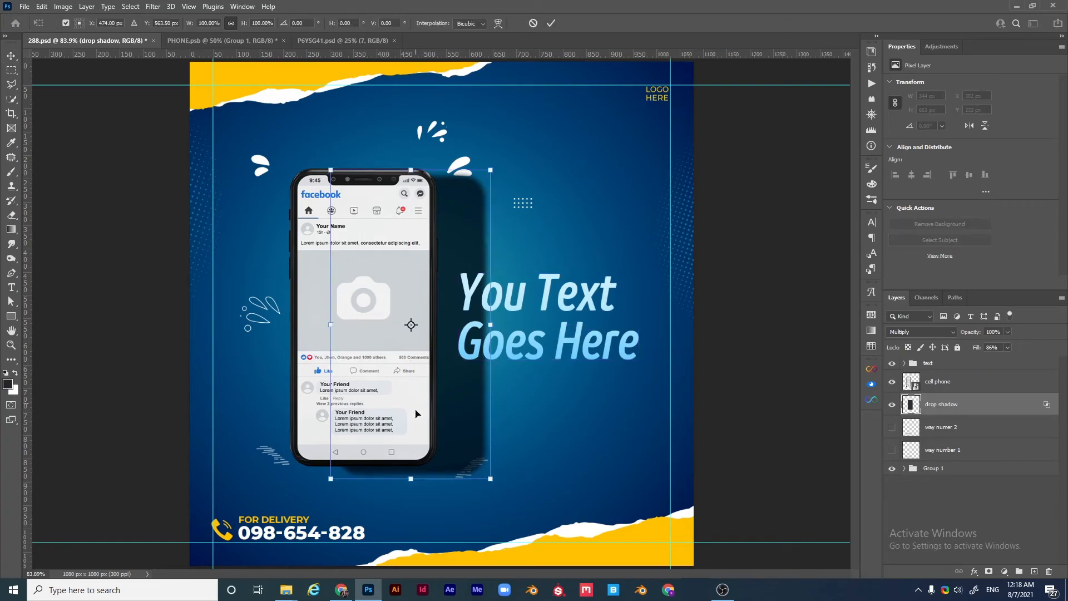
left_click_drag(416, 414, 392, 409)
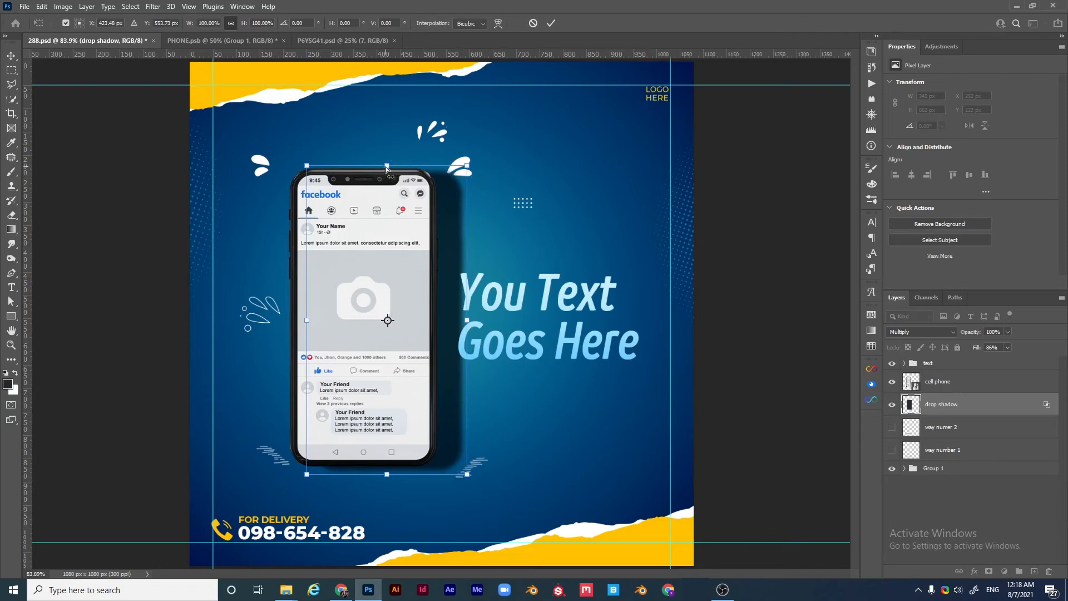
left_click_drag(387, 168, 472, 448)
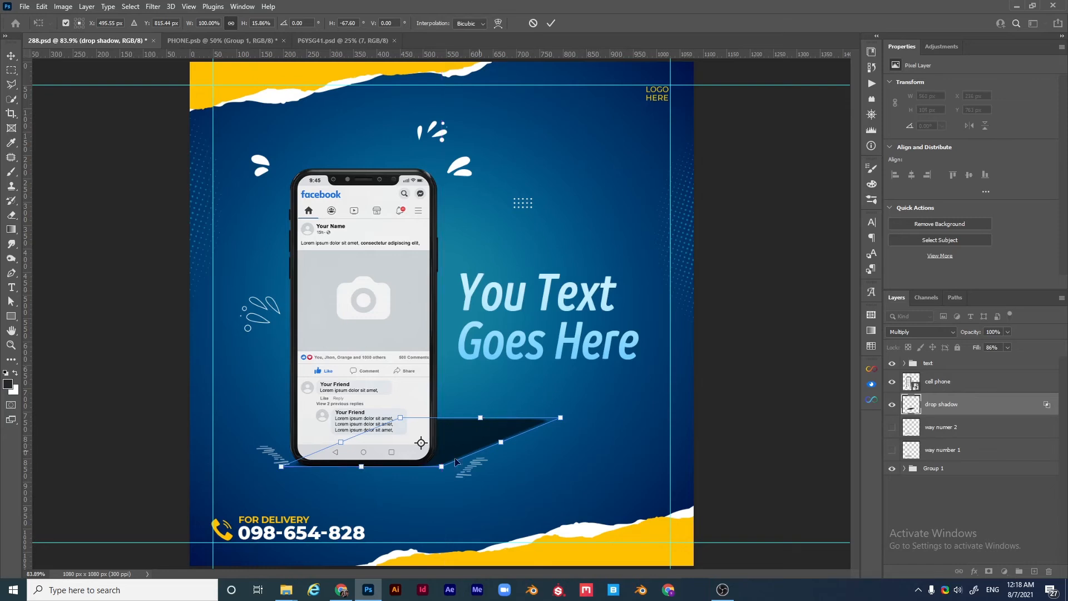
left_click_drag(455, 462, 450, 462)
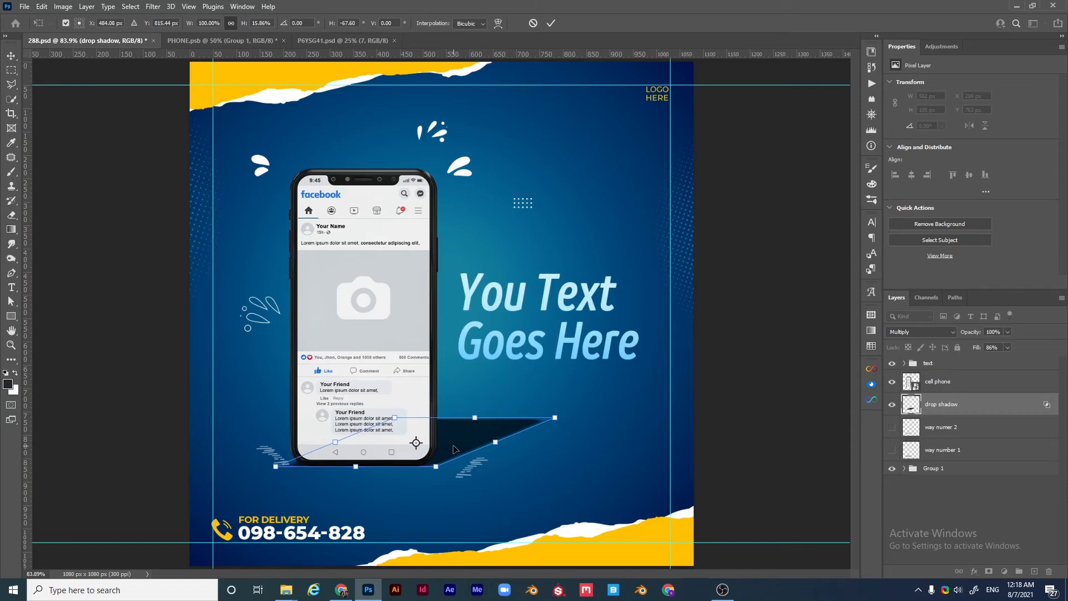
key("Return")
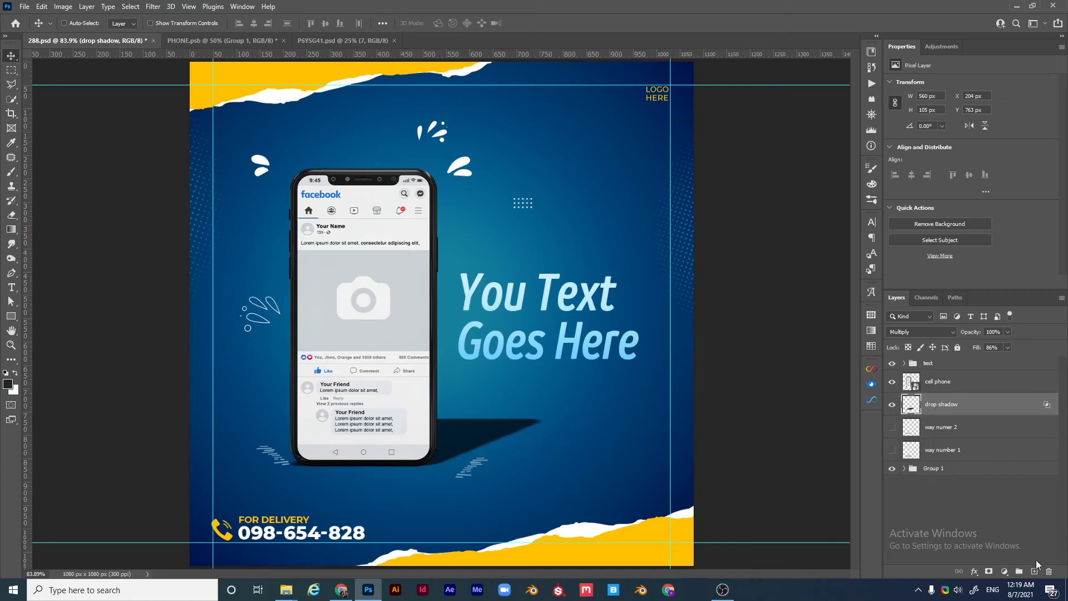
Step: Add a layer mask to the drop shadow layer and choose the Foreground to Background preset for the Gradient tool
left_click(990, 572)
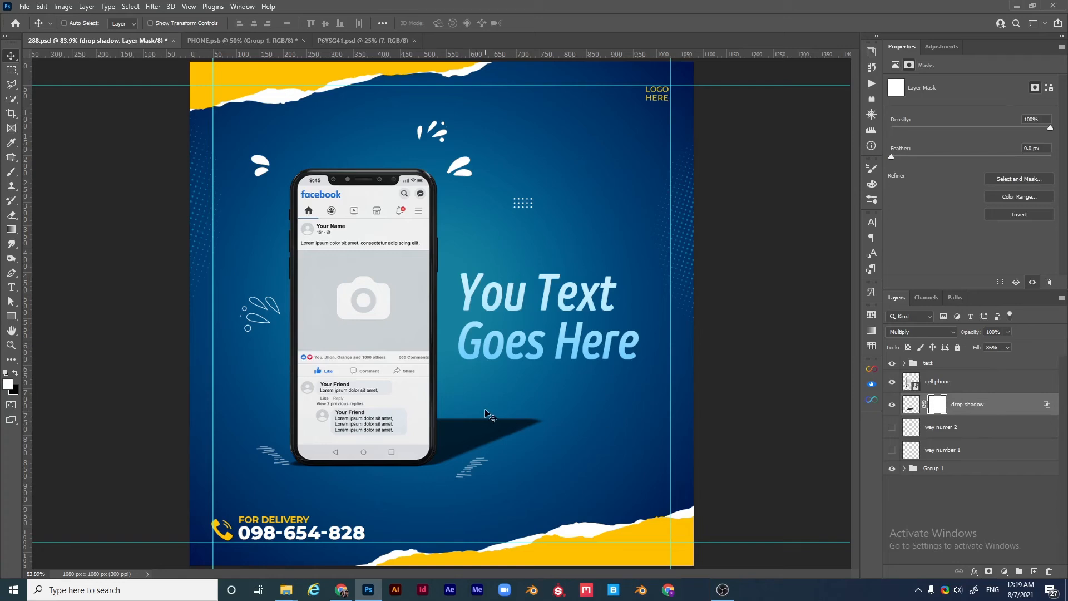
left_click(8, 232)
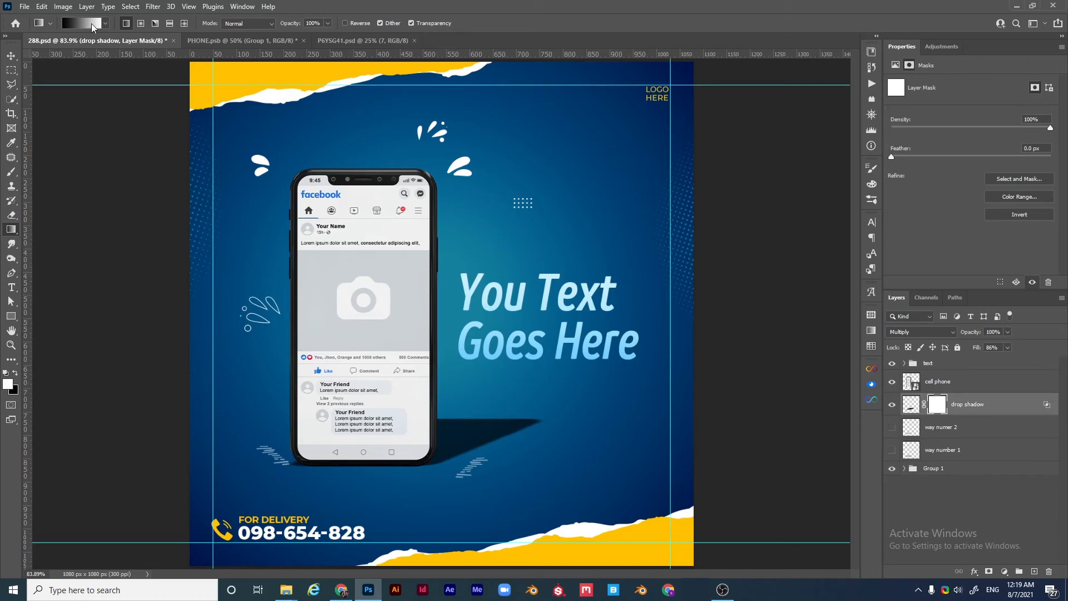
left_click(82, 23)
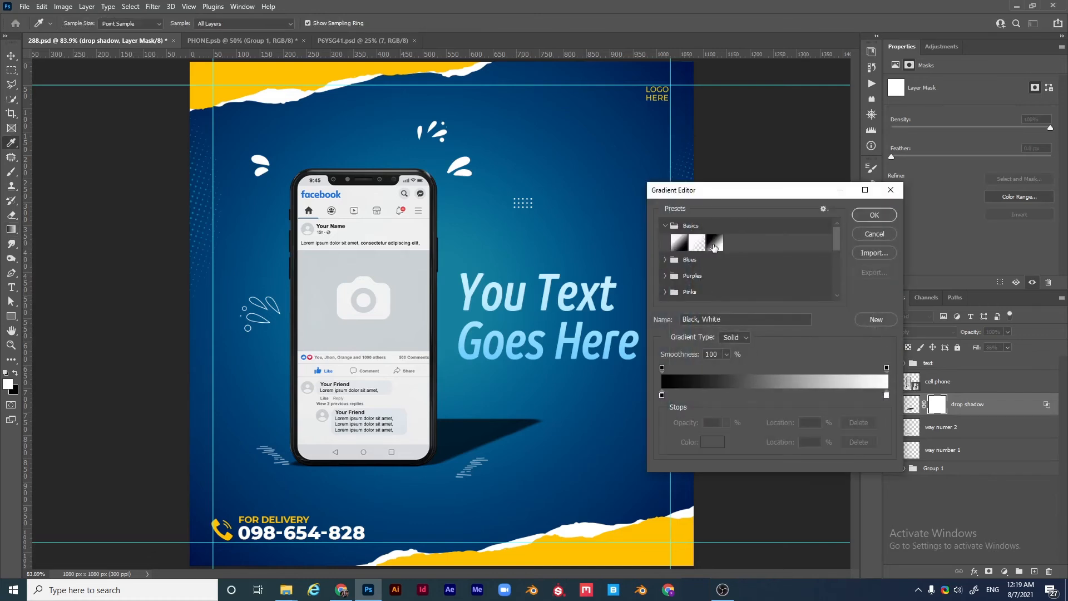
left_click(680, 244)
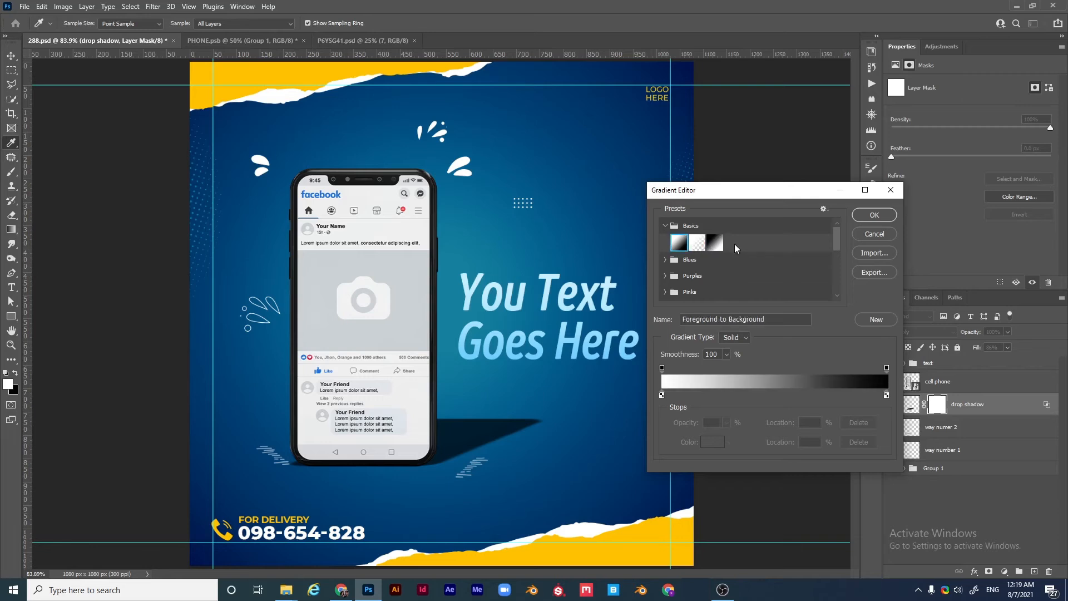
left_click(878, 215)
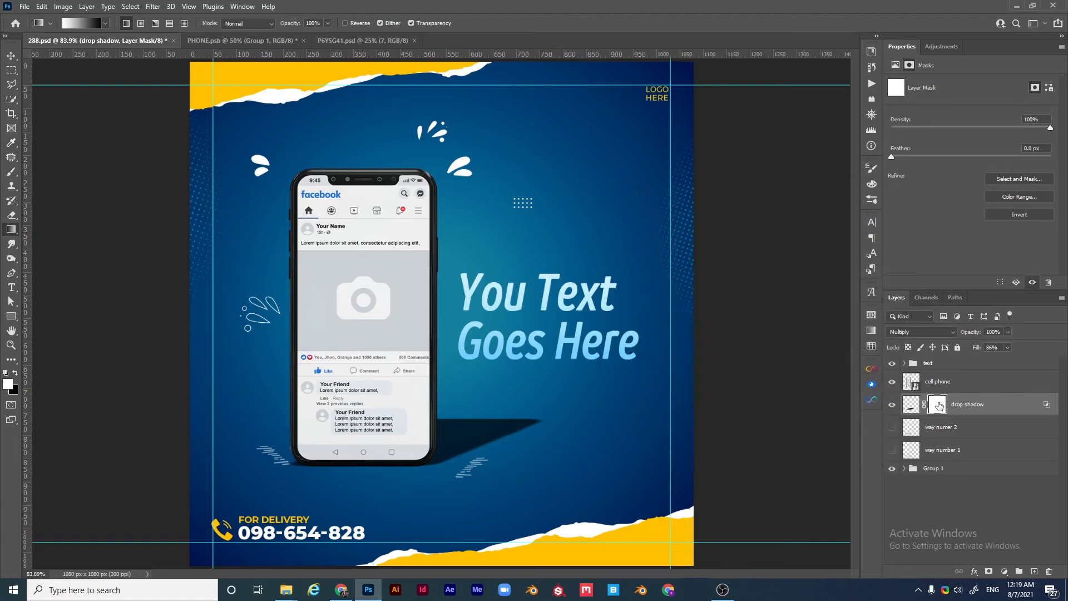
Step: Fade the shadow away from the phone with a white-to-black gradient on its mask, running upward from the phone's base
left_click_drag(505, 421, 404, 468)
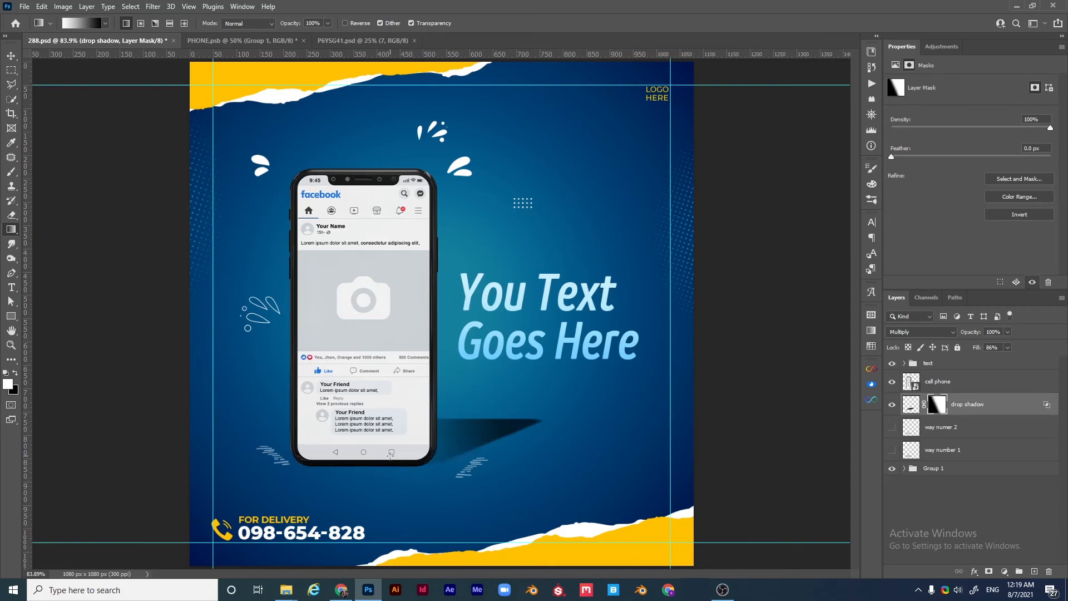
left_click_drag(396, 466, 455, 420)
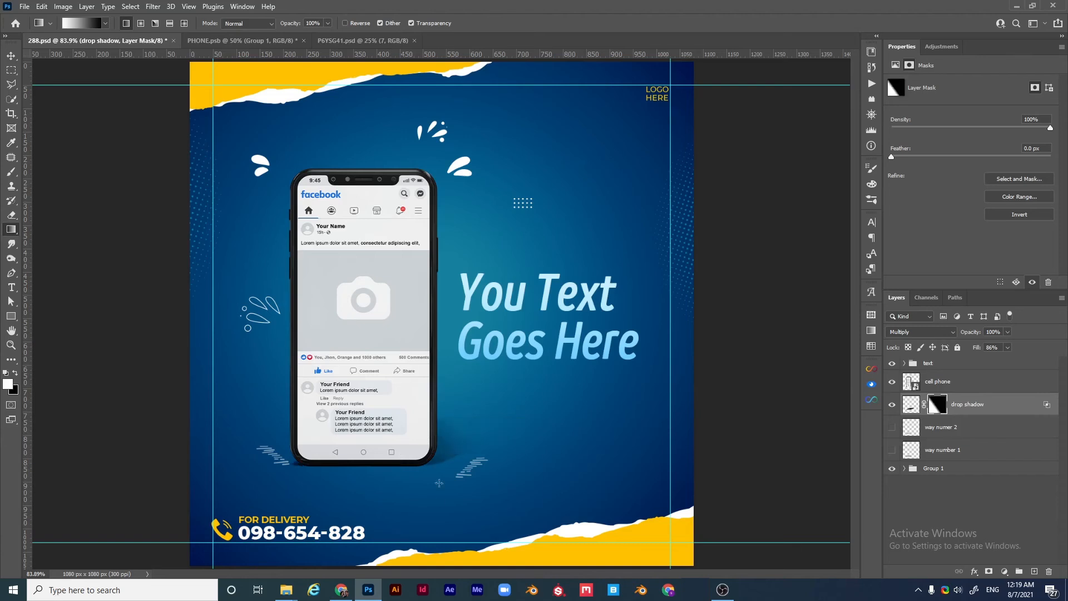
left_click_drag(413, 465, 462, 422)
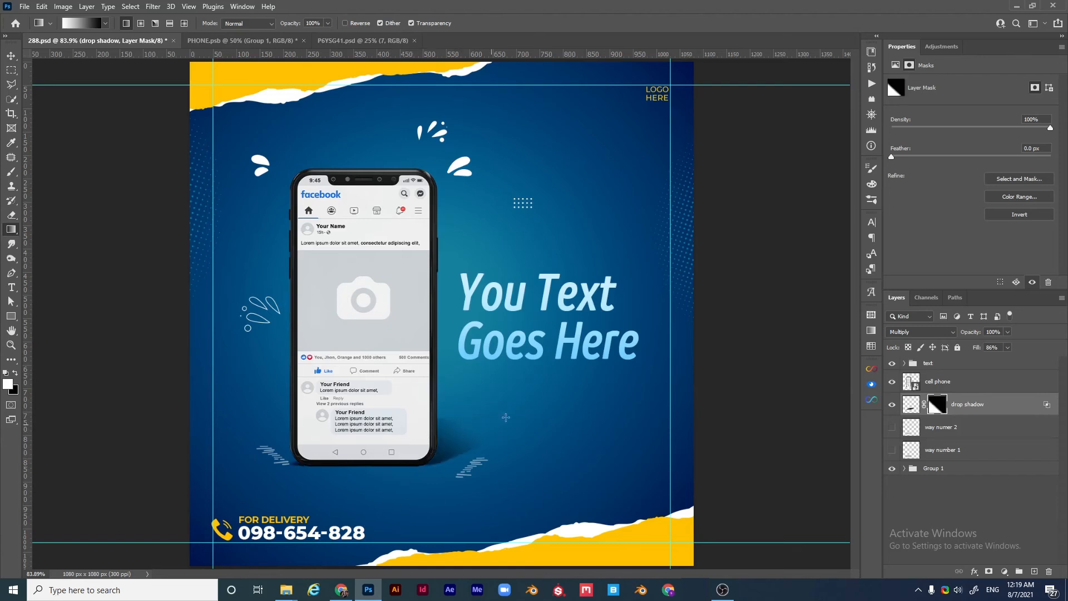
left_click_drag(435, 465, 441, 415)
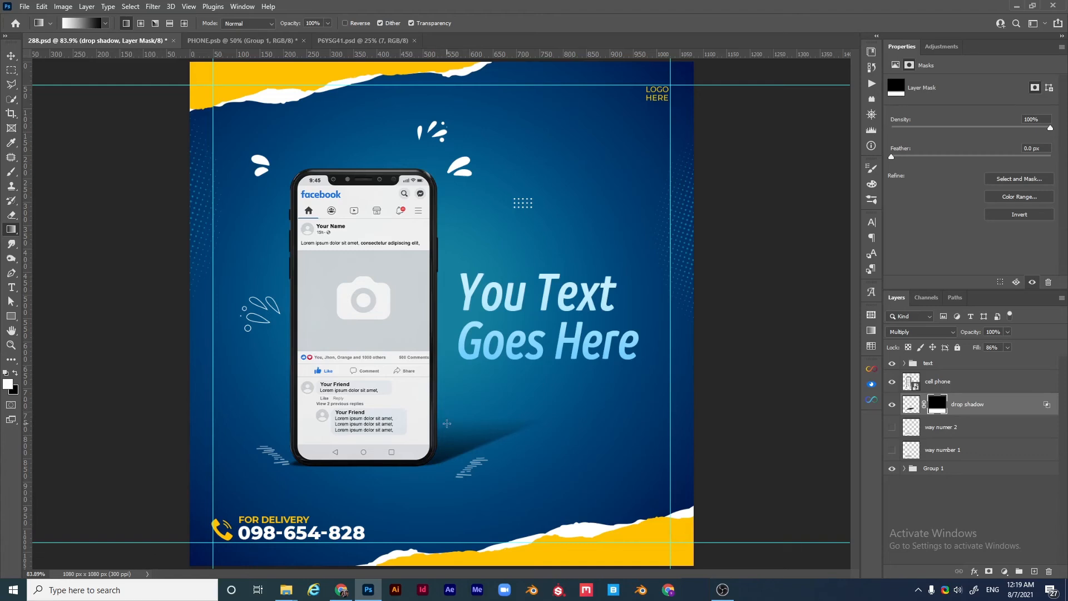
Step: Reduce the drop shadow layer's opacity to 65% and convert the layer to a Smart Object
left_click(911, 404)
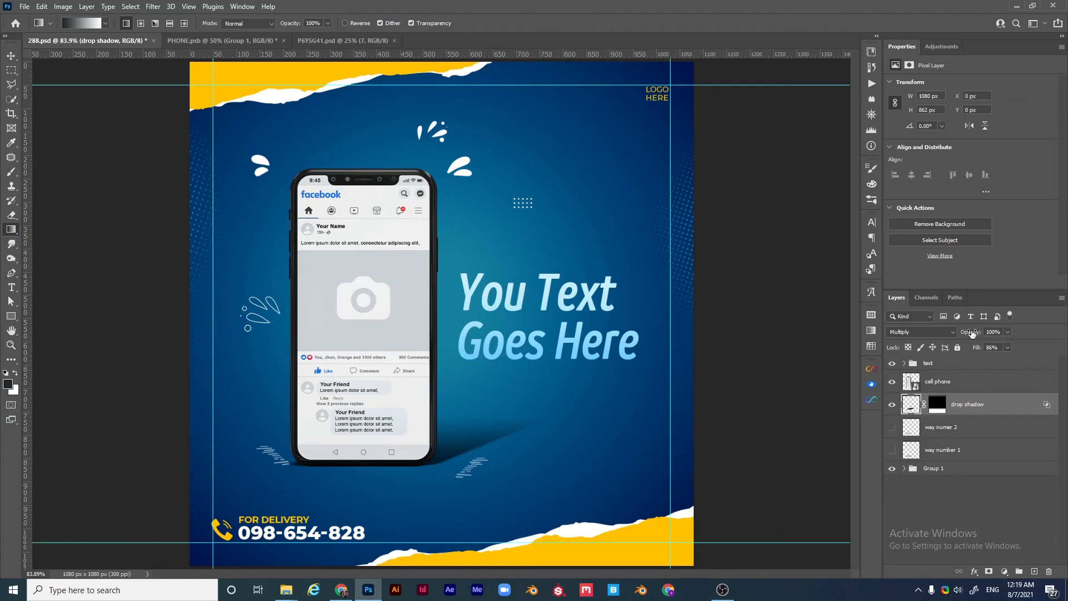
left_click_drag(972, 333, 952, 331)
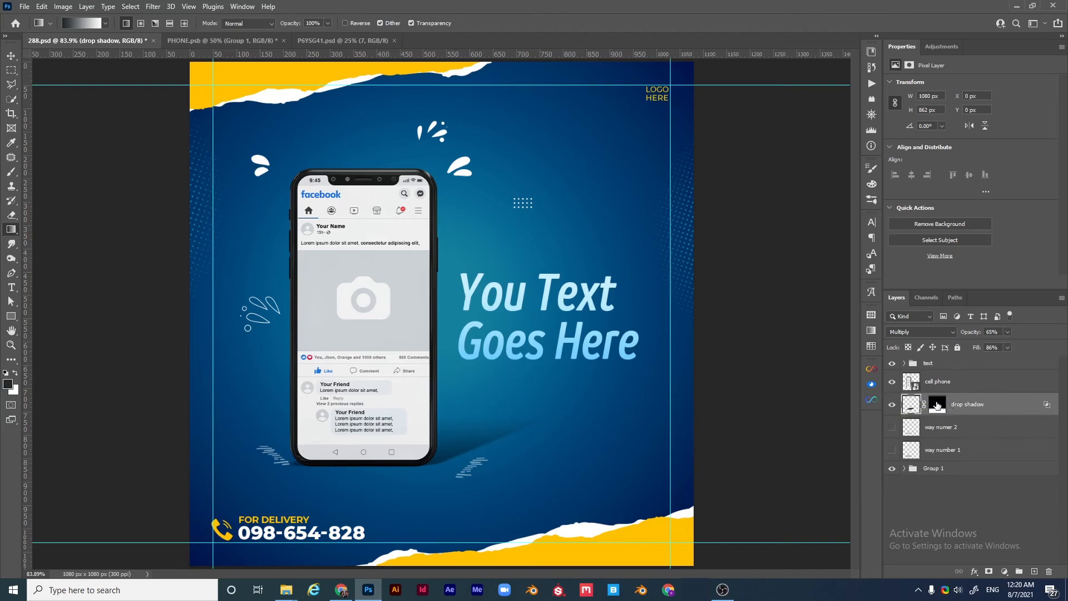
right_click(1012, 405)
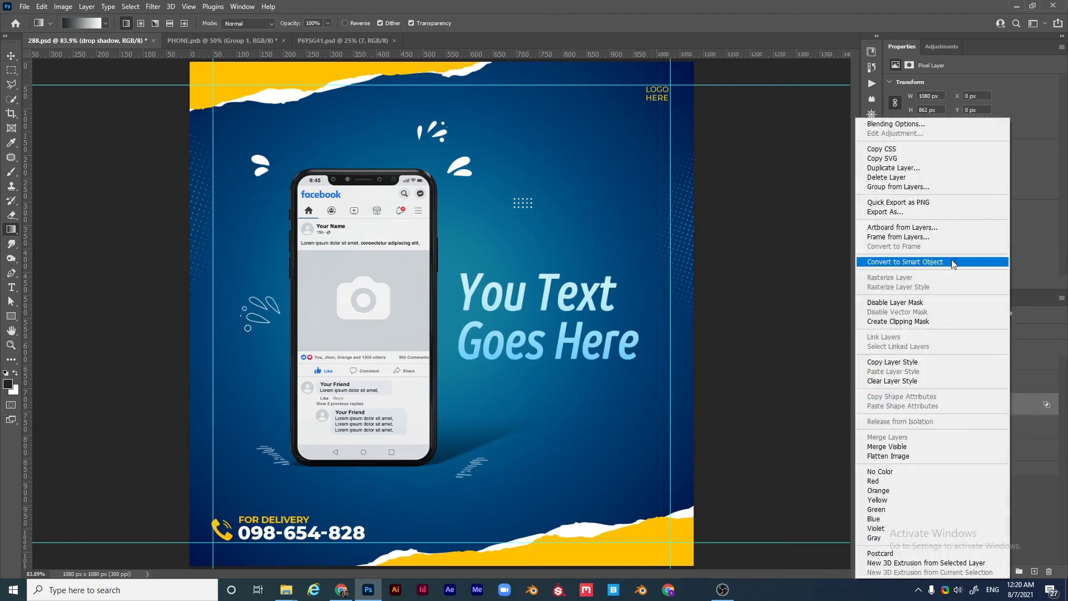
left_click(951, 262)
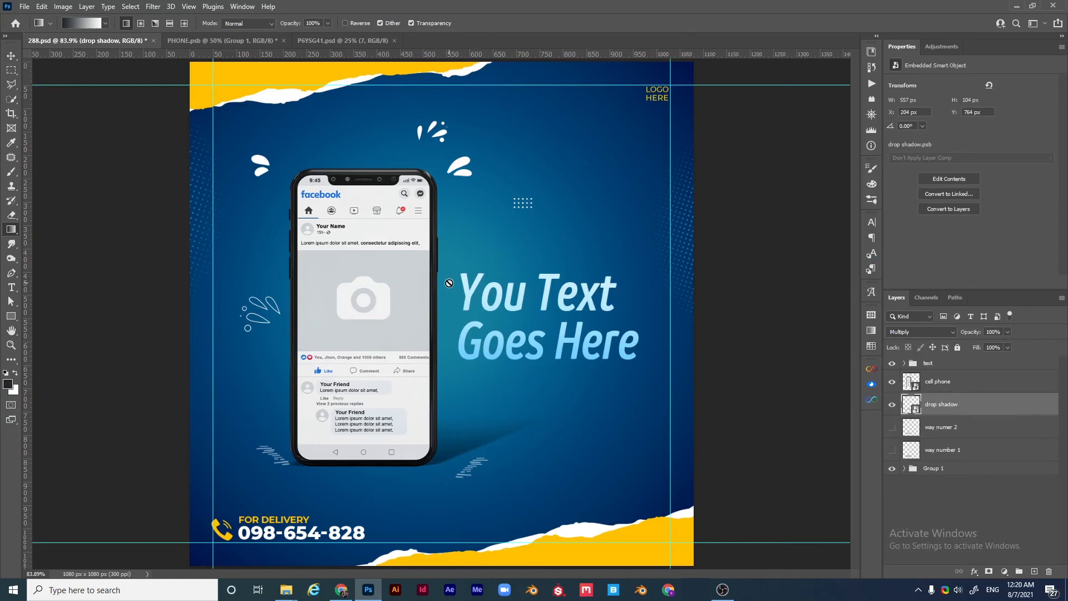
Step: Apply a Gaussian Blur with a 3.5-pixel radius to the drop shadow Smart Object
left_click(154, 7)
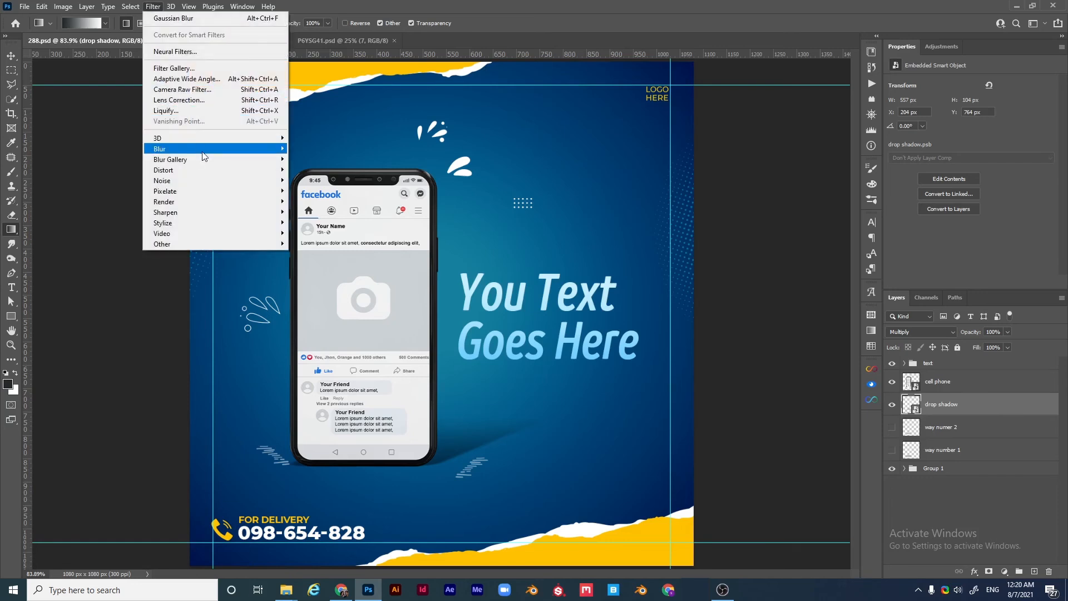
mouse_move(167, 149)
left_click(303, 191)
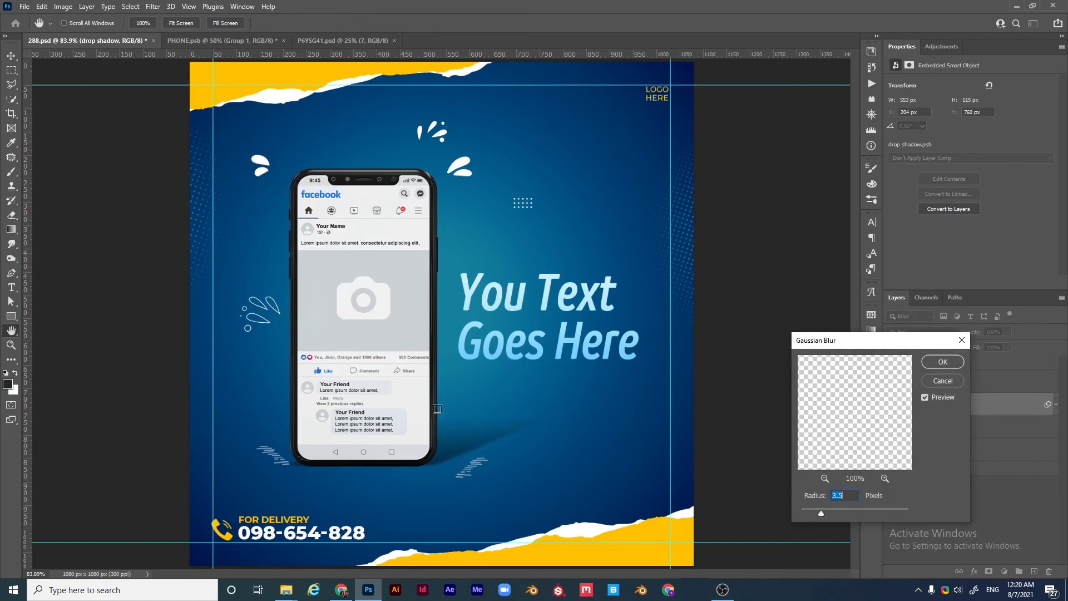
left_click(944, 363)
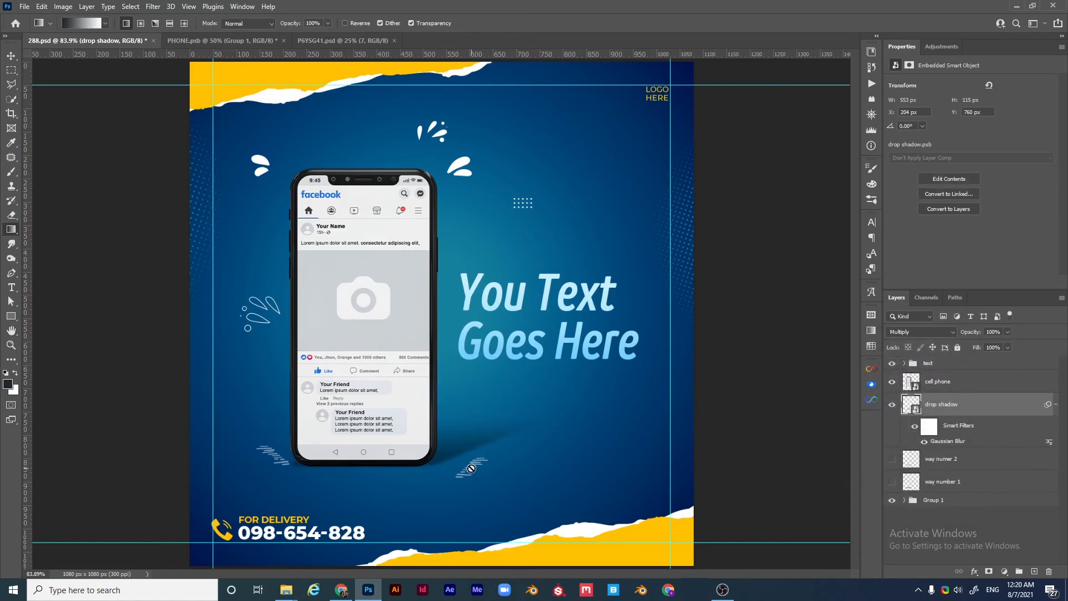
Step: Try an upward gradient on the blur's filter mask and toggle the smart filters to compare the shadow edges
left_click(930, 427)
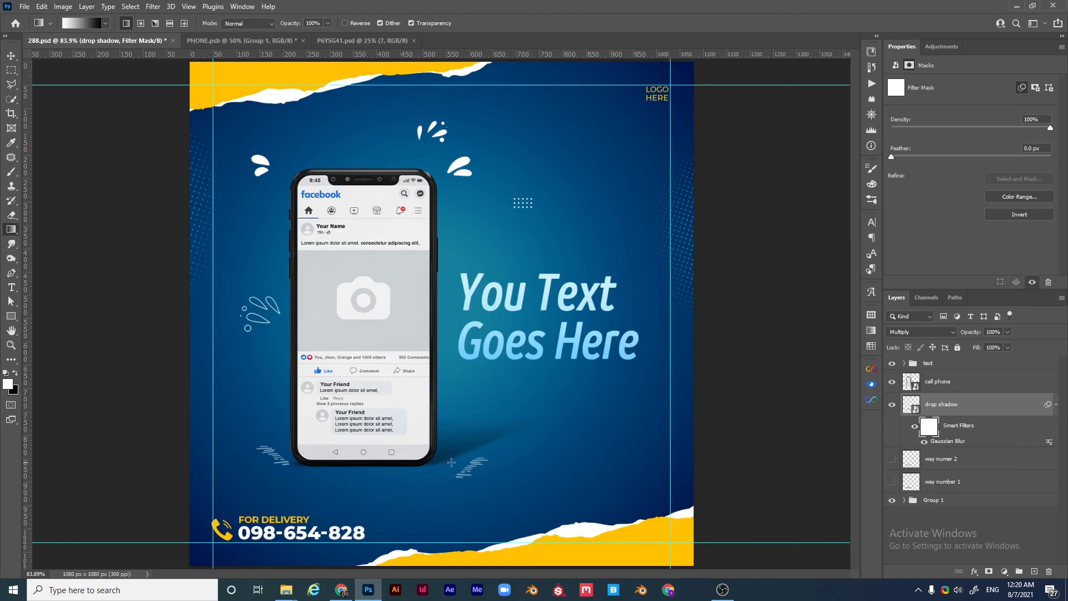
left_click_drag(444, 467, 448, 418)
left_click(915, 427)
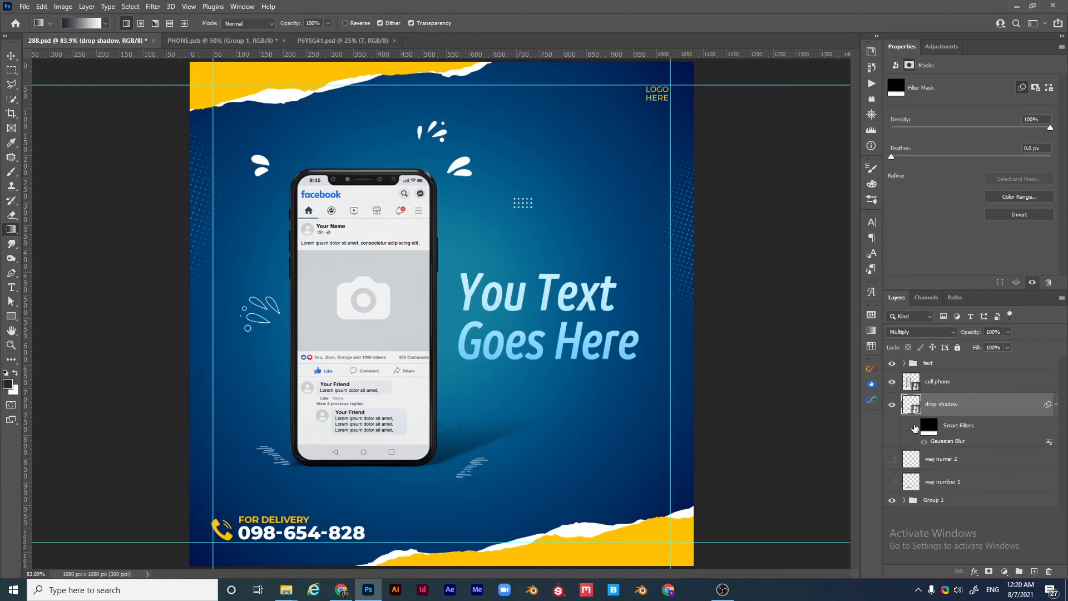
key("z")
left_click_drag(448, 461, 495, 462)
left_click(917, 431)
left_click(915, 428)
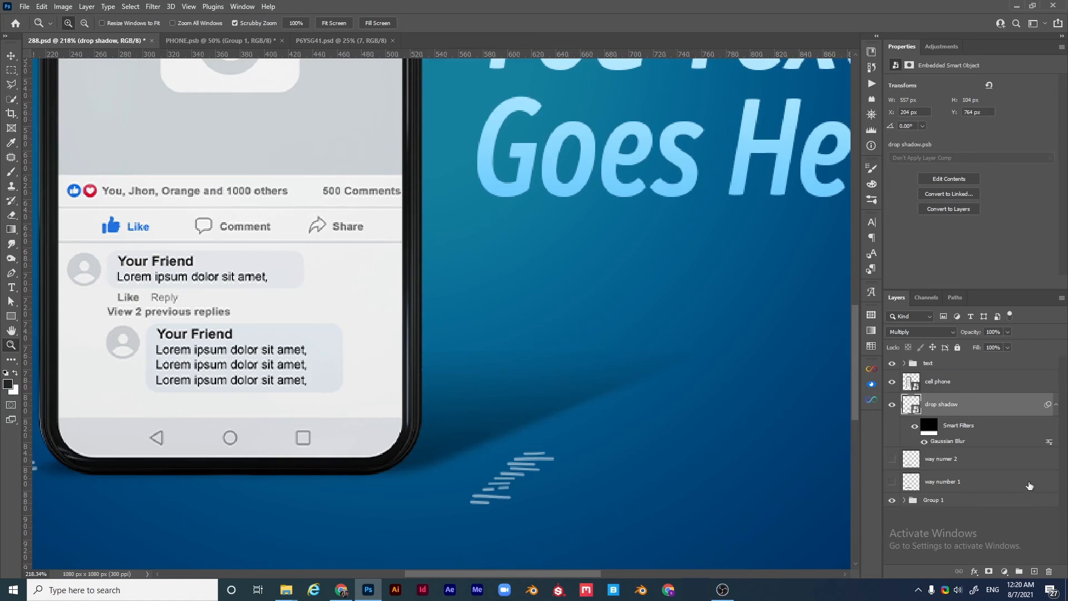
Step: Redraw the filter mask gradient downward from the shadow's far edge so the blur fades out towards the phone's base
left_click(928, 433)
key("g")
left_click_drag(473, 350, 446, 470)
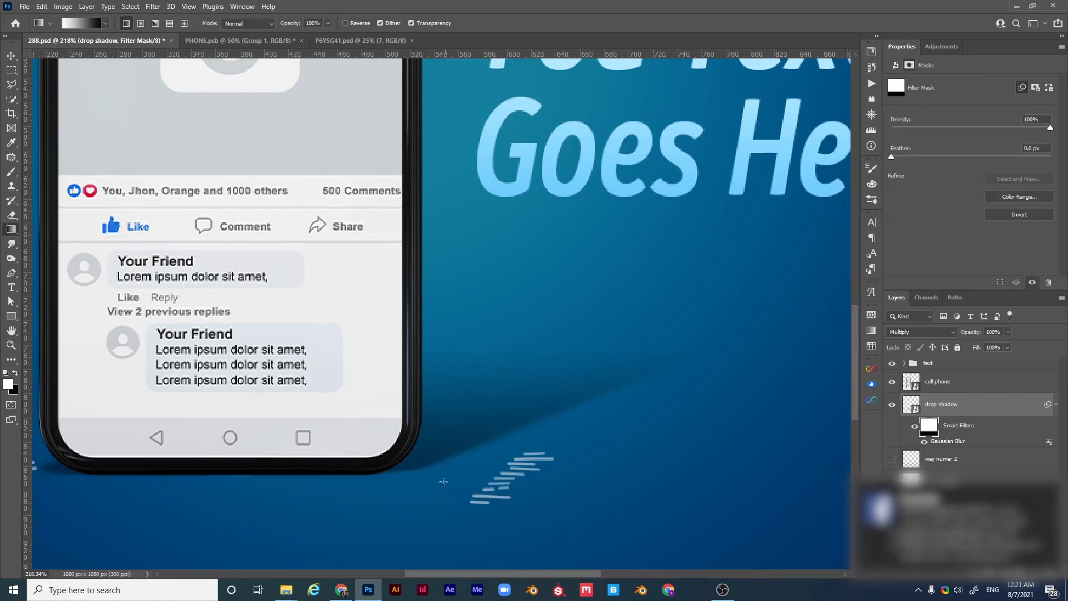
key("v")
key("ctrl+0")
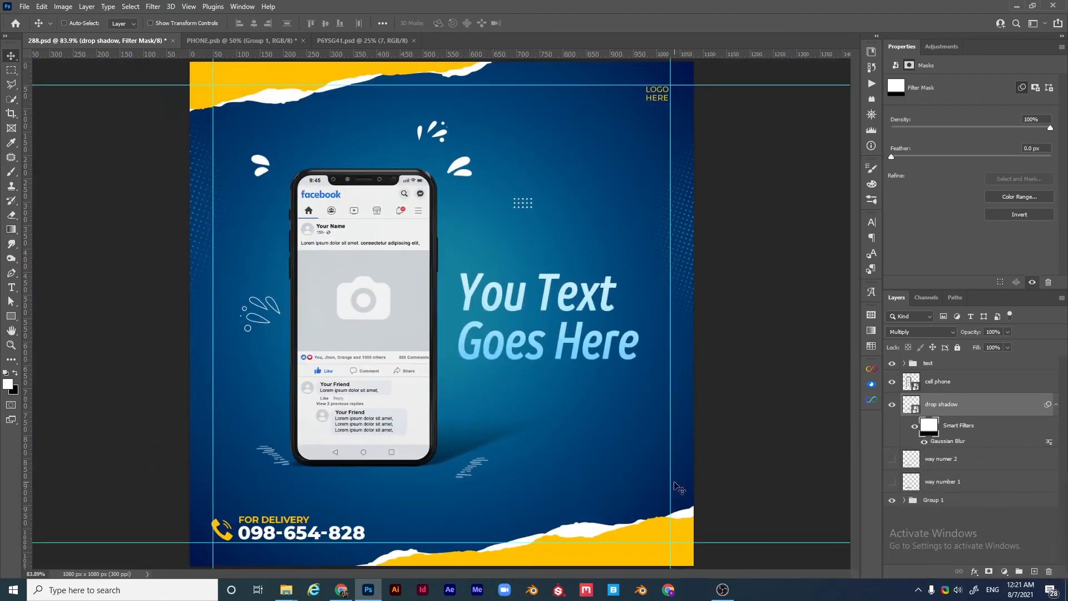
Step: Nudge the drop shadow layer slightly sideways to line it up with the phone's bottom edge
left_click_drag(456, 456, 444, 457)
left_click(911, 404)
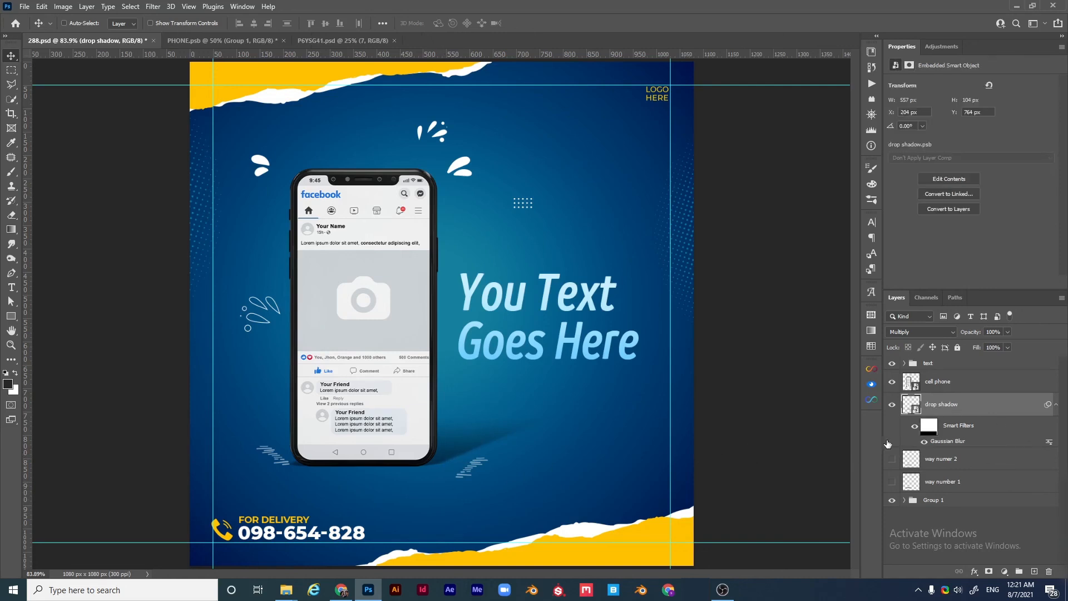
left_click_drag(431, 449, 435, 449)
Step: Show the way number 1 shadow, move it up beneath the phone's bottom edge, and compare it with the way numer 2 shadow
left_click(892, 481)
left_click(939, 483)
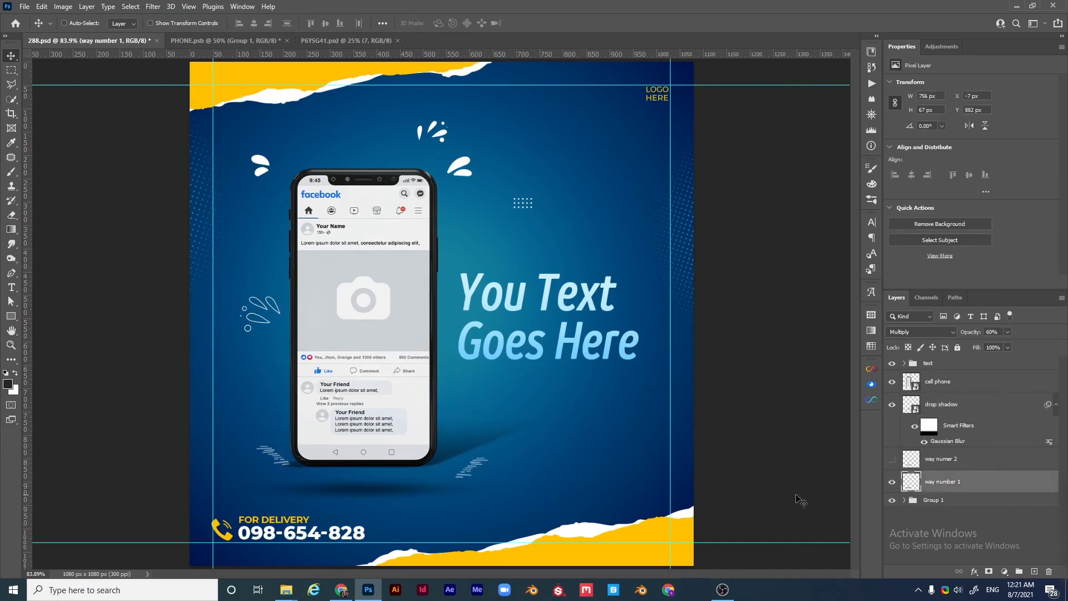
left_click_drag(482, 461, 465, 477)
left_click(892, 483)
left_click(893, 460)
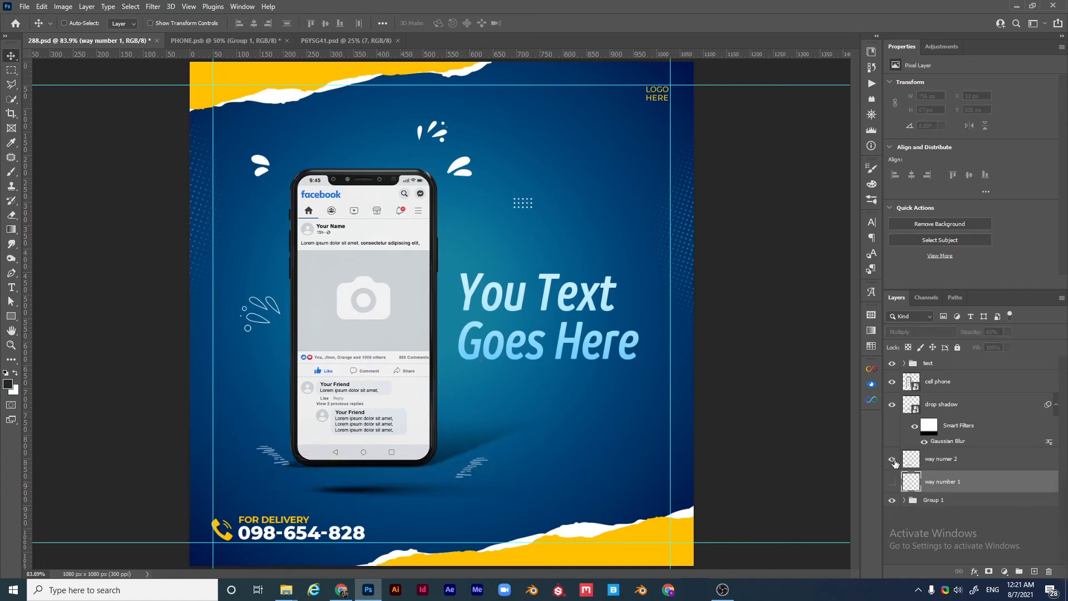
left_click(893, 460)
left_click(893, 482)
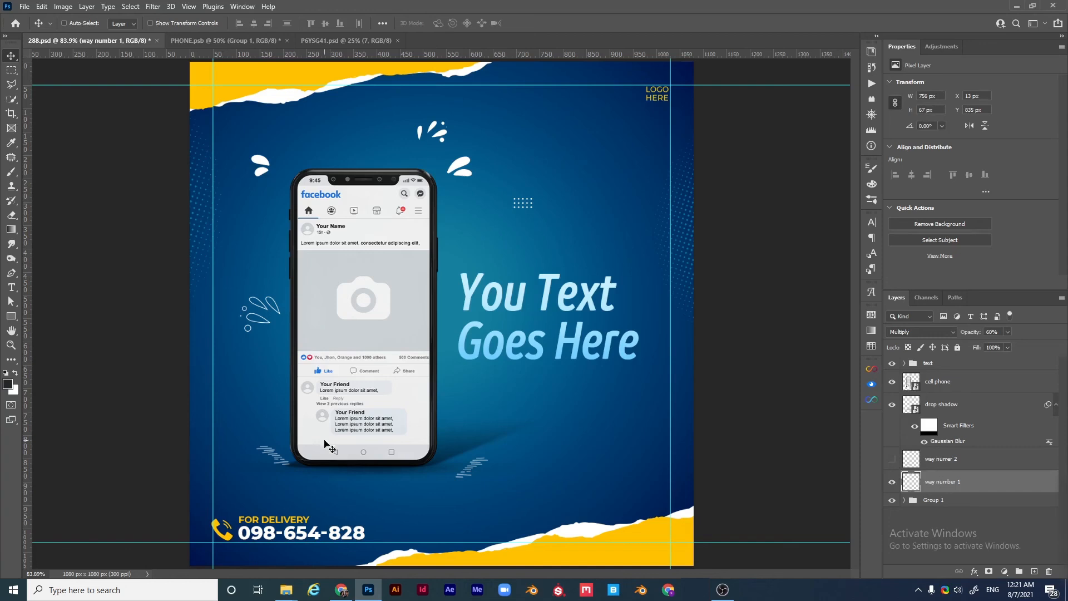
Step: Widen the way number 1 shadow to about 785 px without changing its height and set its opacity to 100%
key("ctrl+t")
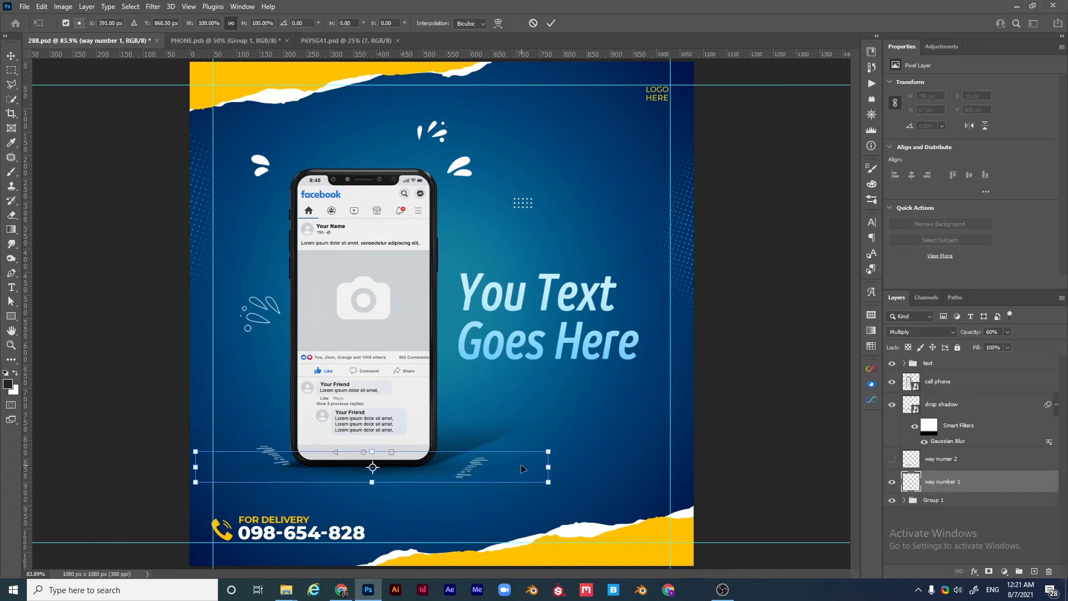
left_click_drag(543, 467, 561, 466)
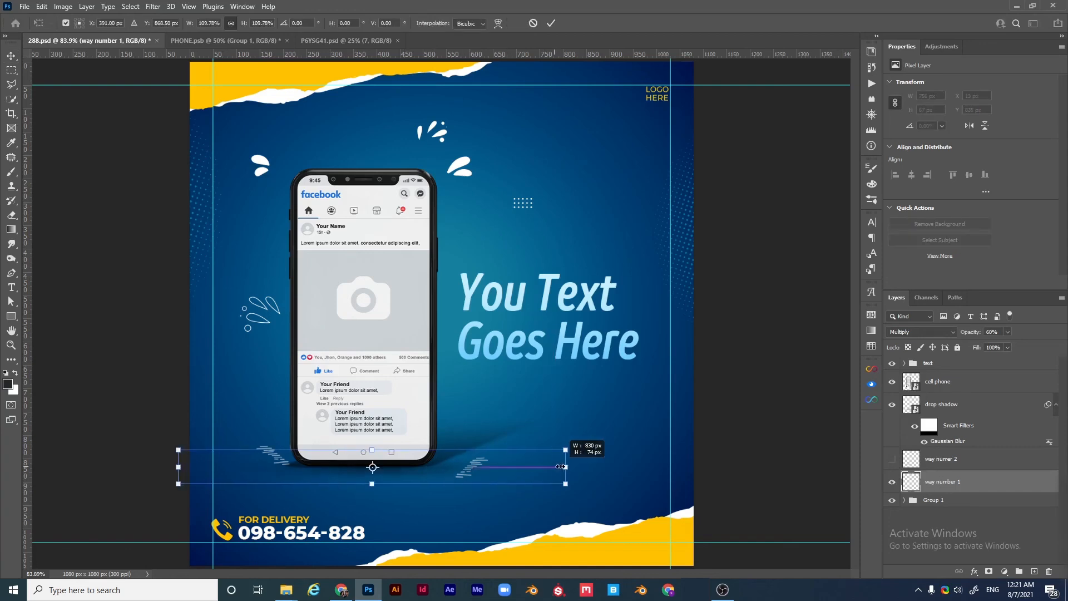
key("Return")
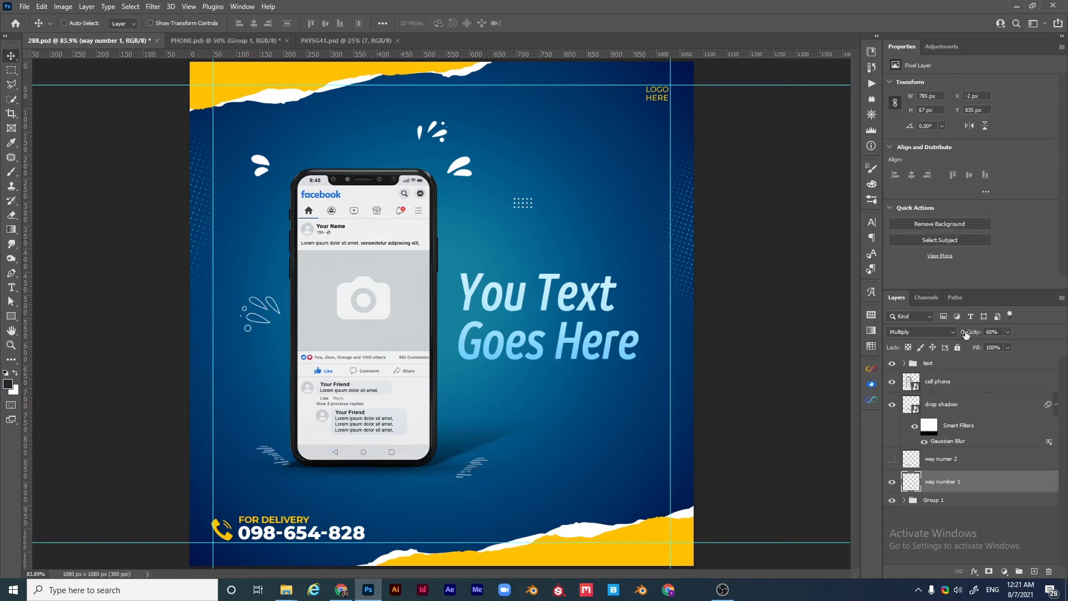
left_click_drag(982, 334, 1007, 334)
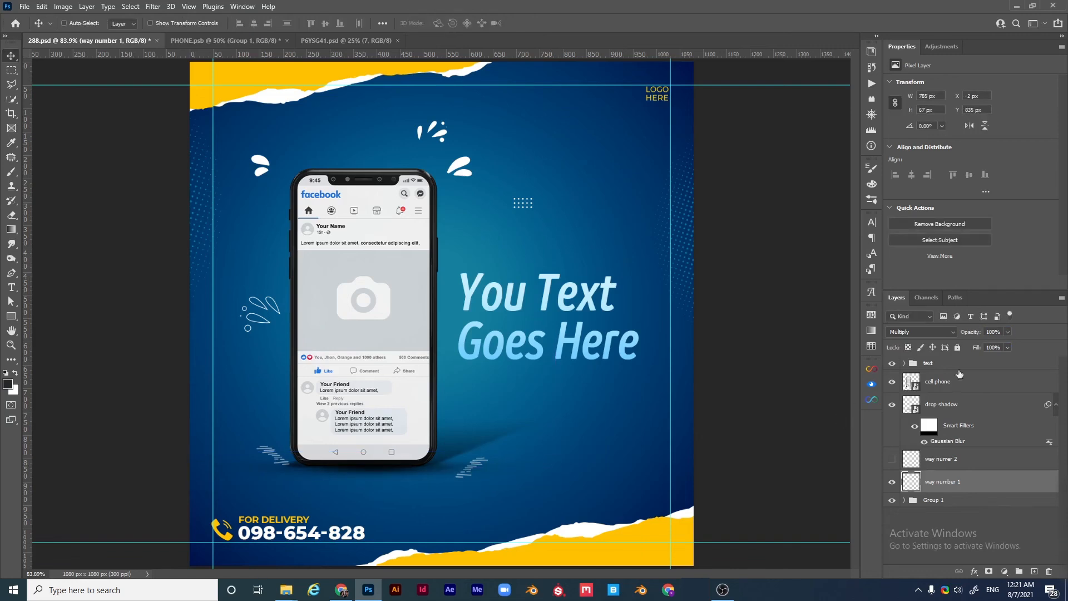
left_click_drag(440, 473, 439, 470)
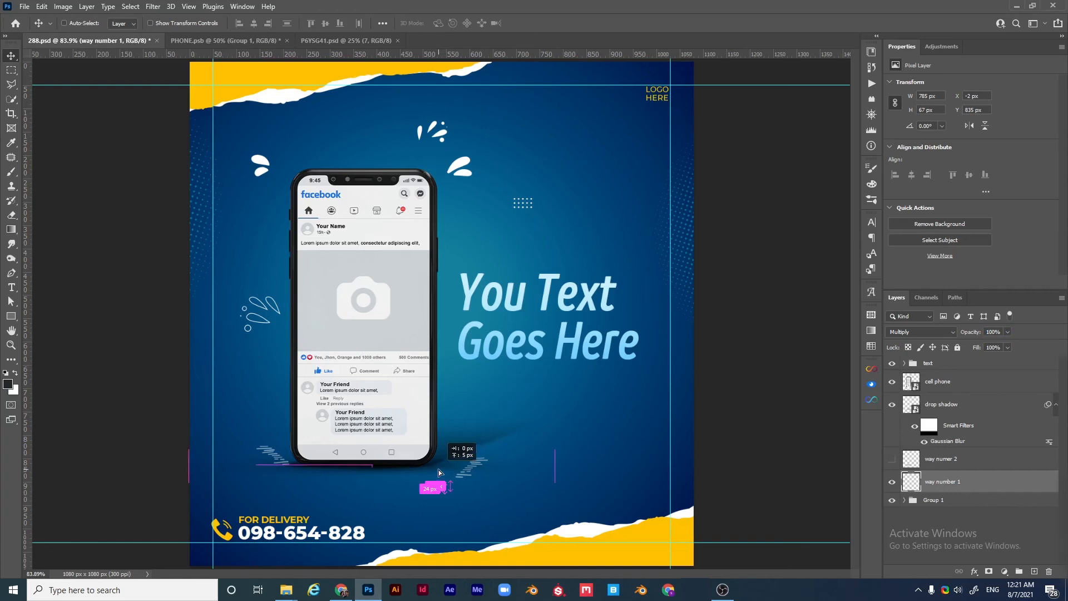
Step: Set the Gaussian Blur radius of the drop shadow Smart Object to 8.4 pixels
left_click(951, 411)
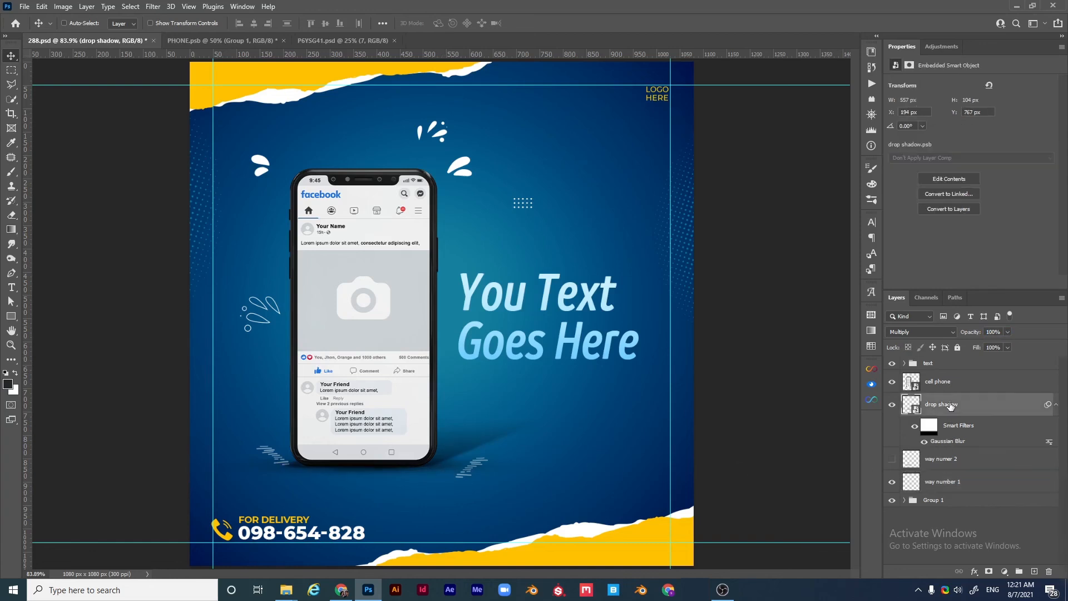
double_click(942, 445)
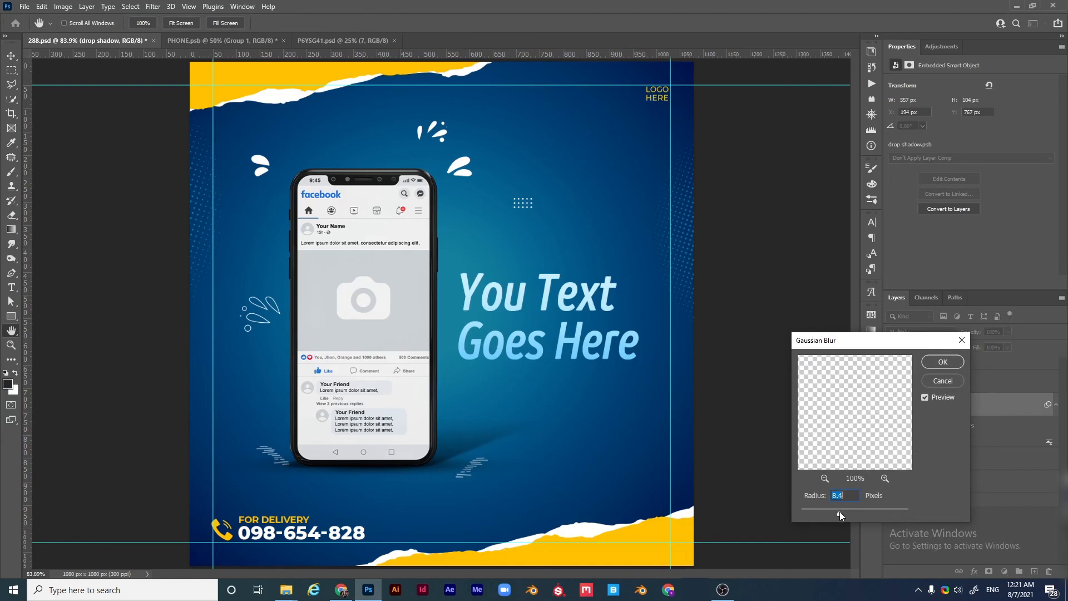
left_click(944, 362)
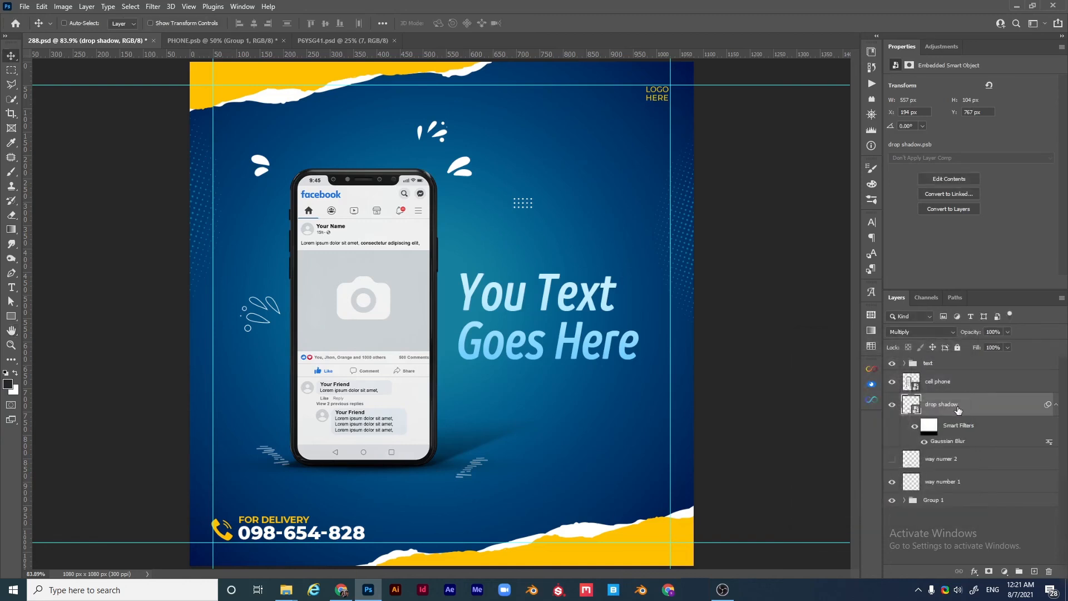
Step: Transform the drop shadow to about 542 px wide and 75 px high, and realign it with the phone's bottom edge
key("ctrl+t")
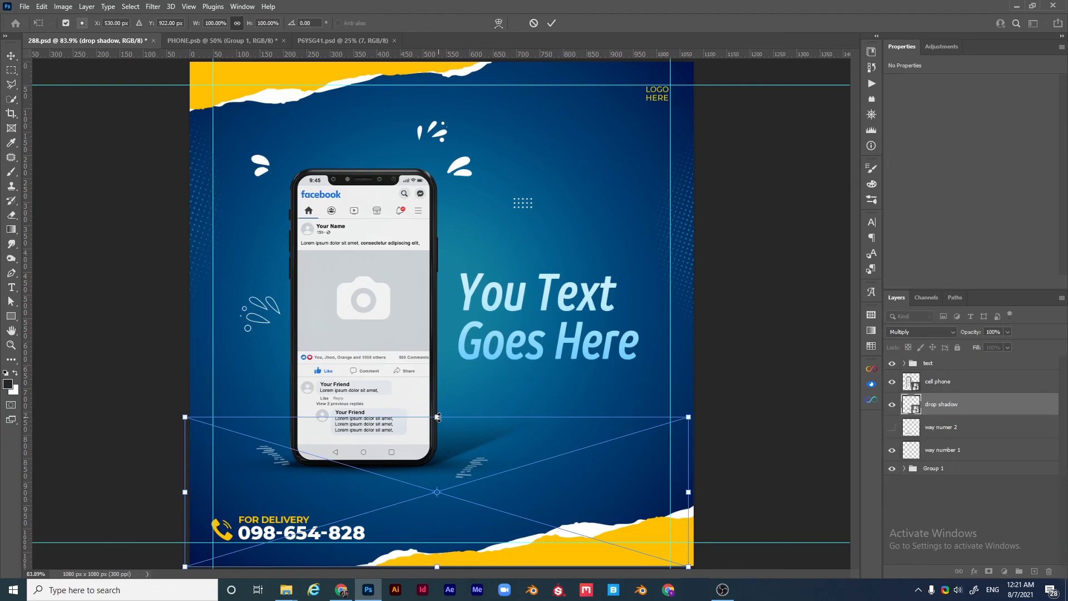
left_click_drag(439, 417, 464, 444)
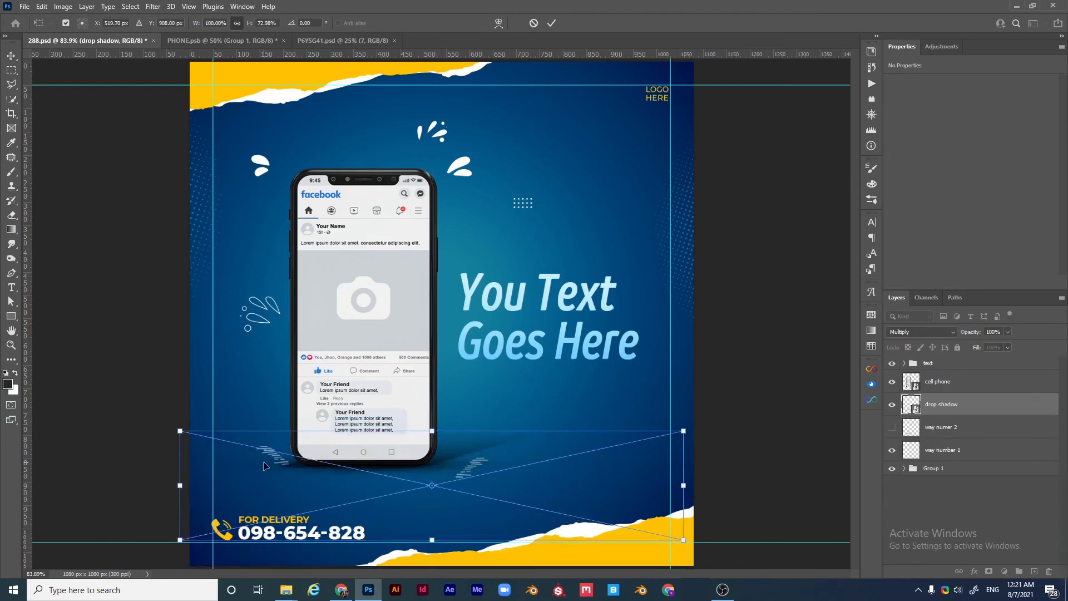
left_click_drag(180, 431, 206, 429)
key("Return")
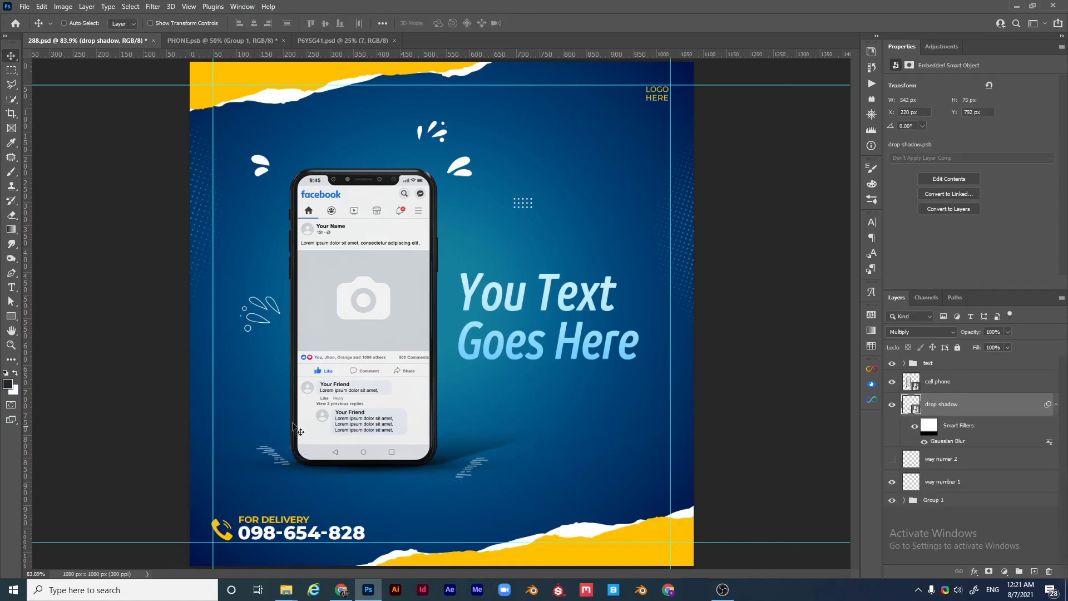
left_click_drag(456, 451, 452, 452)
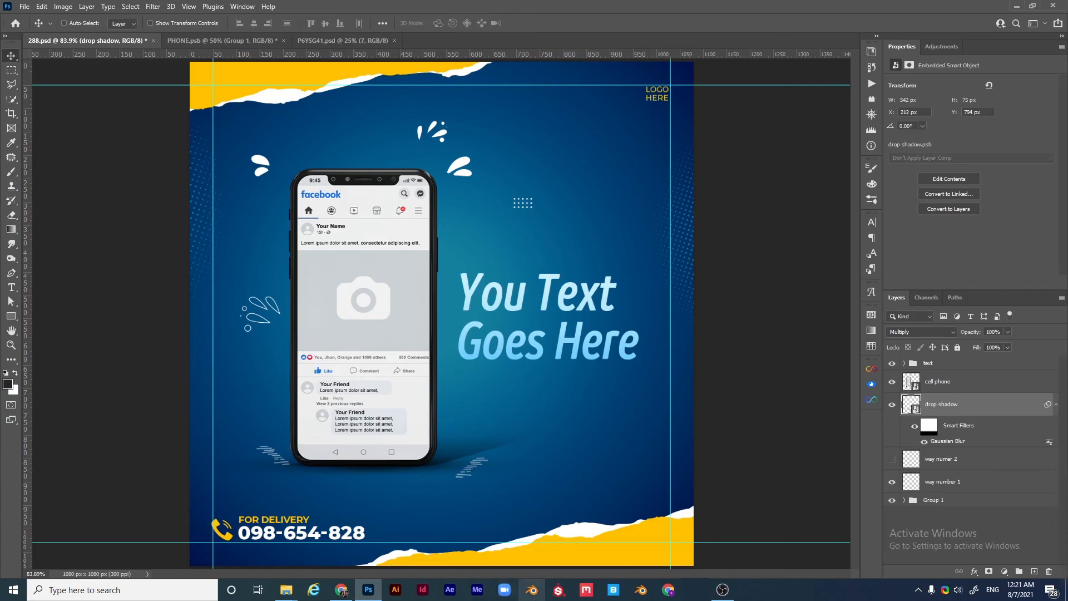